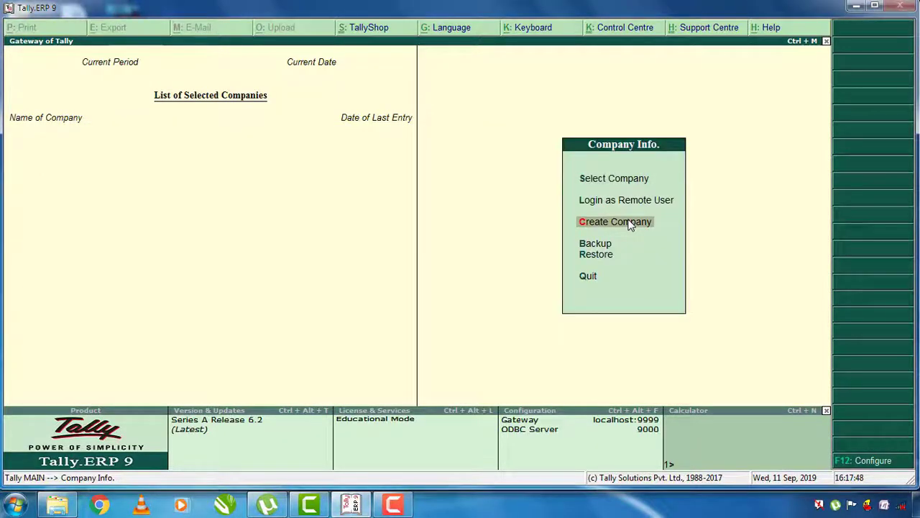
- Start creating a new company and name it "MR Ramesh Company"
click(630, 224)
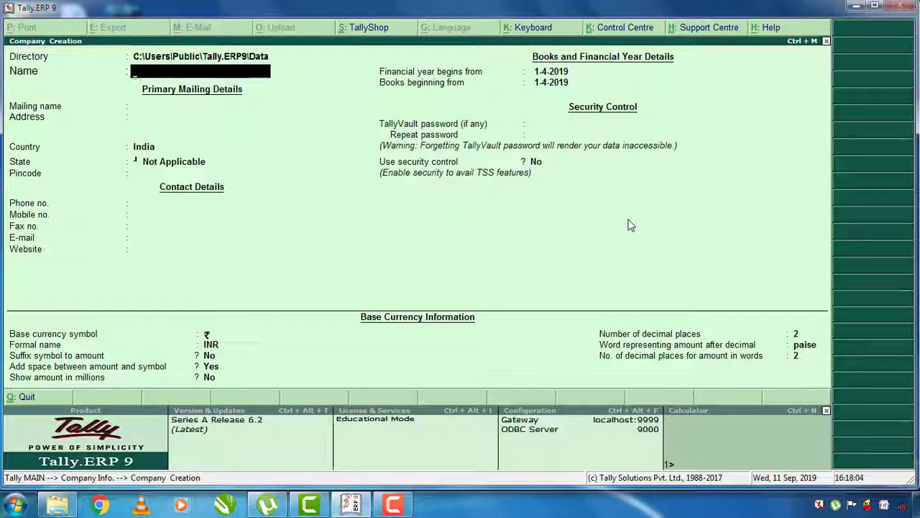
text(MR Ram)
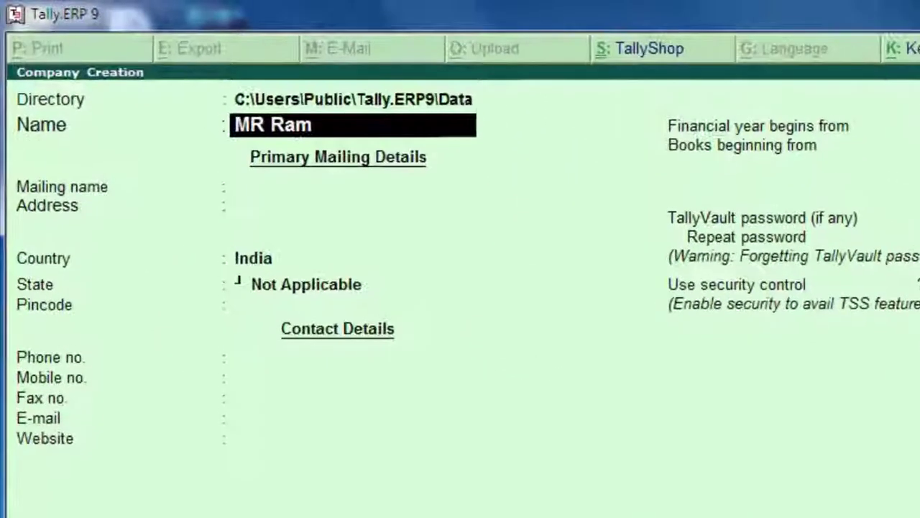
text(esh company)
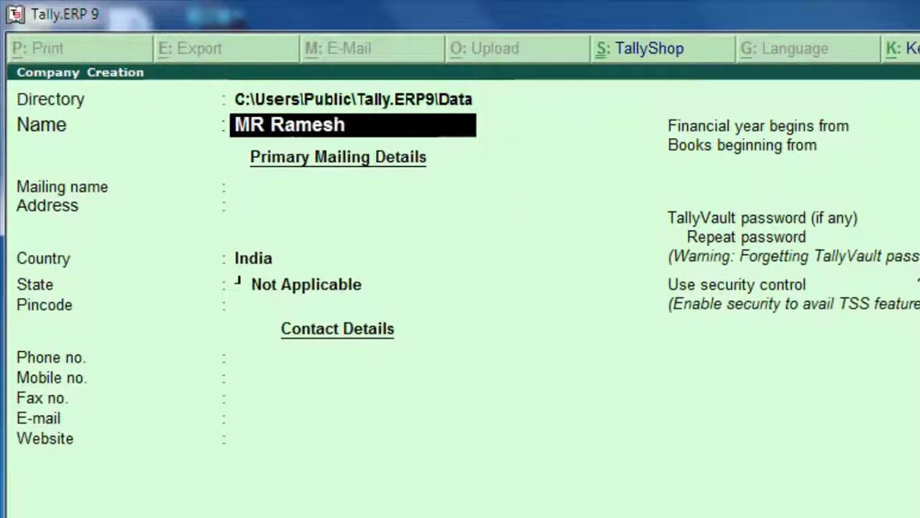
key(Return)
- Set the company's address to Banglore and its state to Karnataka, keep India as the country, and save the company
text(Banglore)
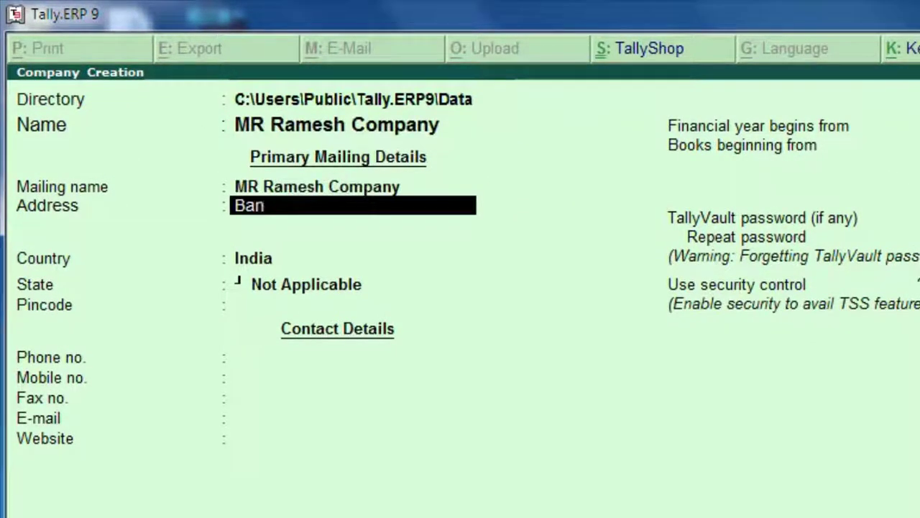
key(Return)
key(Return)
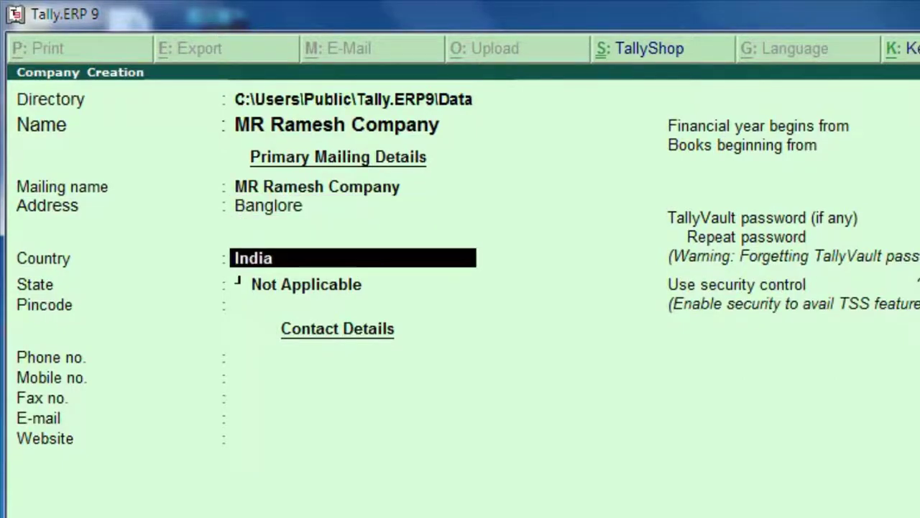
key(Return)
text(Ka)
key(Return)
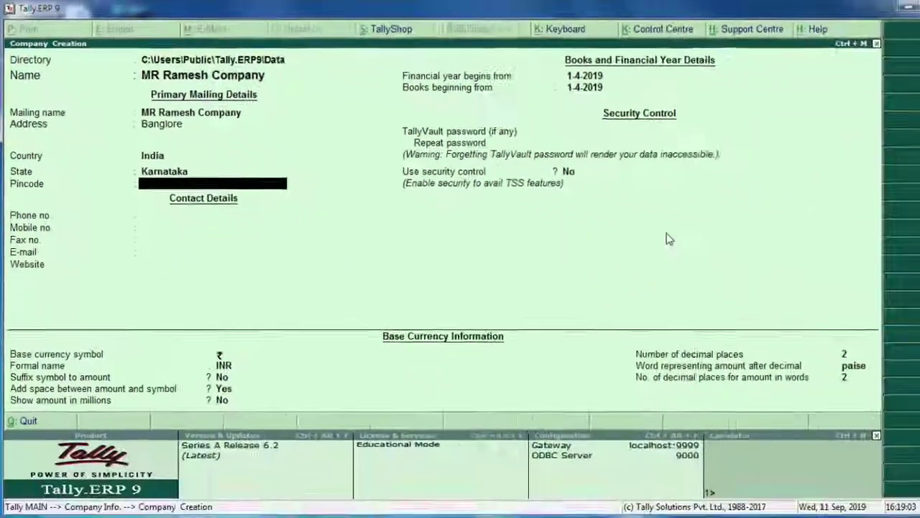
key(ctrl+a)
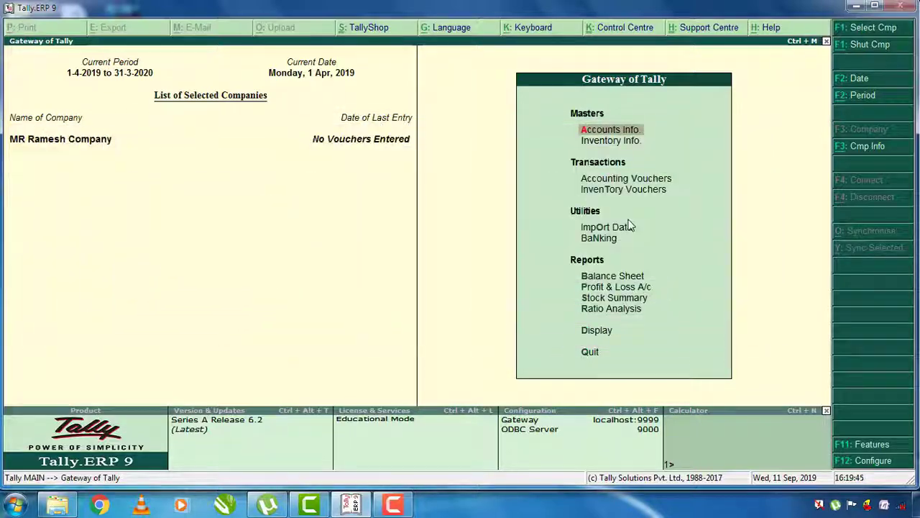
- Open the creation form for a new unit of measure in the inventory masters
key(Down)
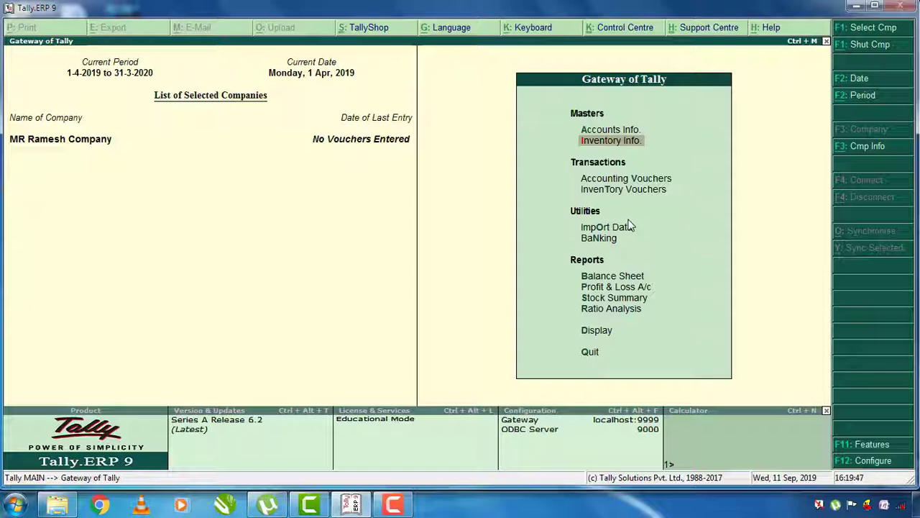
key(Return)
key(Down)
key(Down)
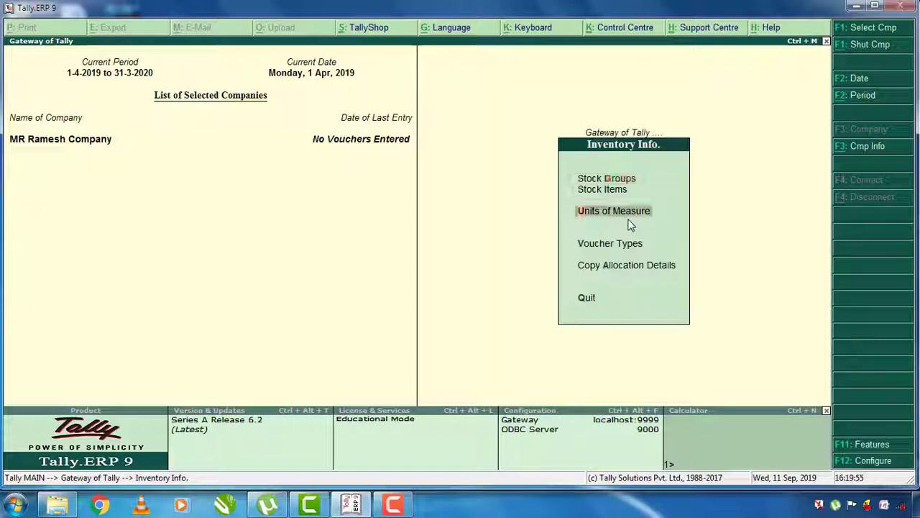
key(Up)
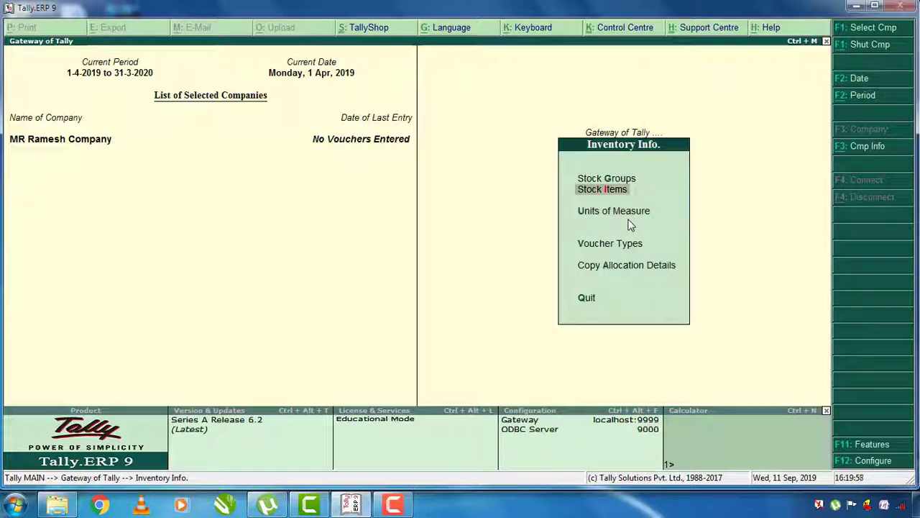
key(Down)
key(Return)
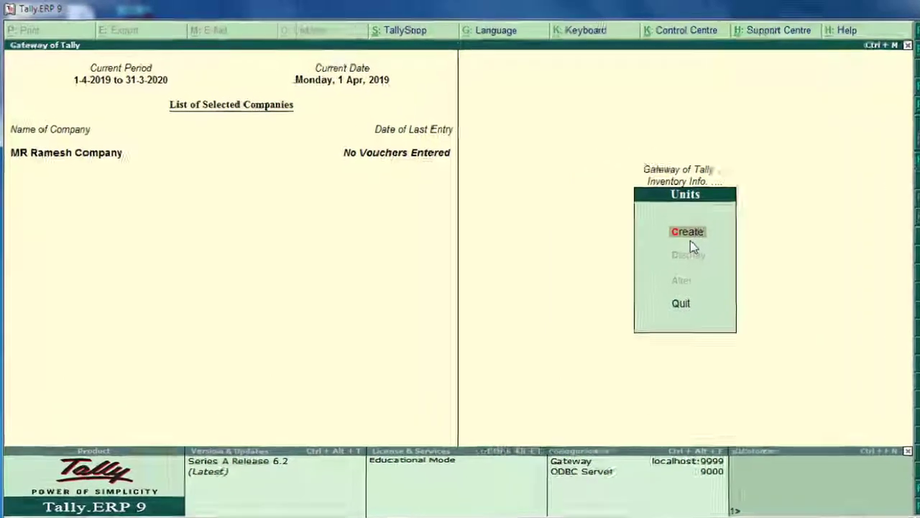
key(Return)
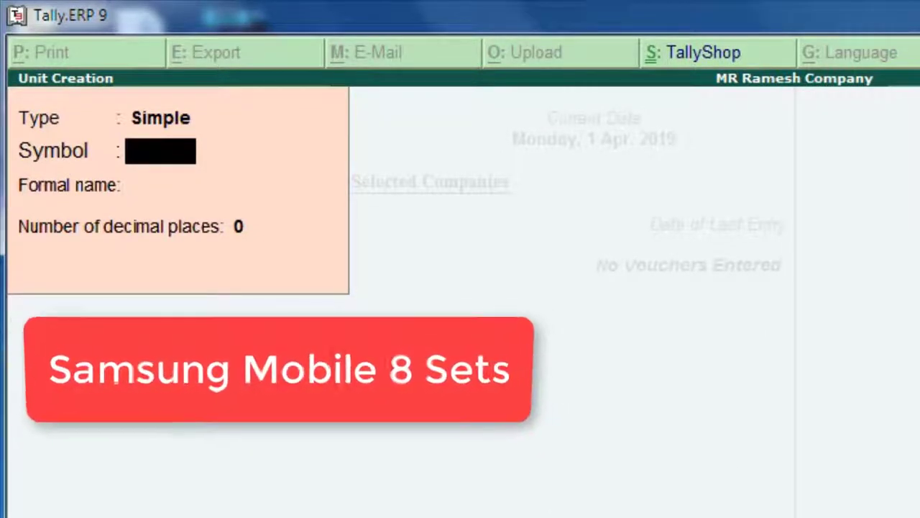
- Create a simple unit with the symbol "sets", no formal name and 0 decimal places, and return to the inventory masters
text(sets)
key(Return)
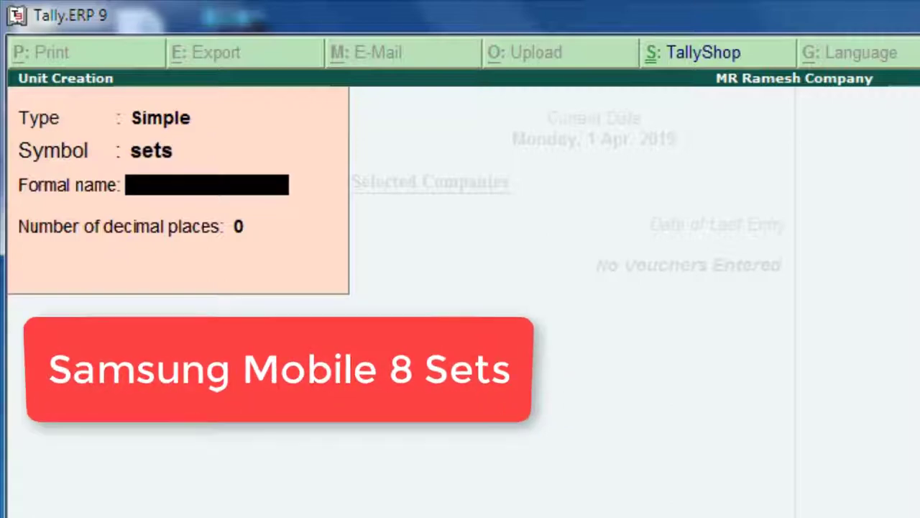
key(Return)
key(Return)
key(Return)
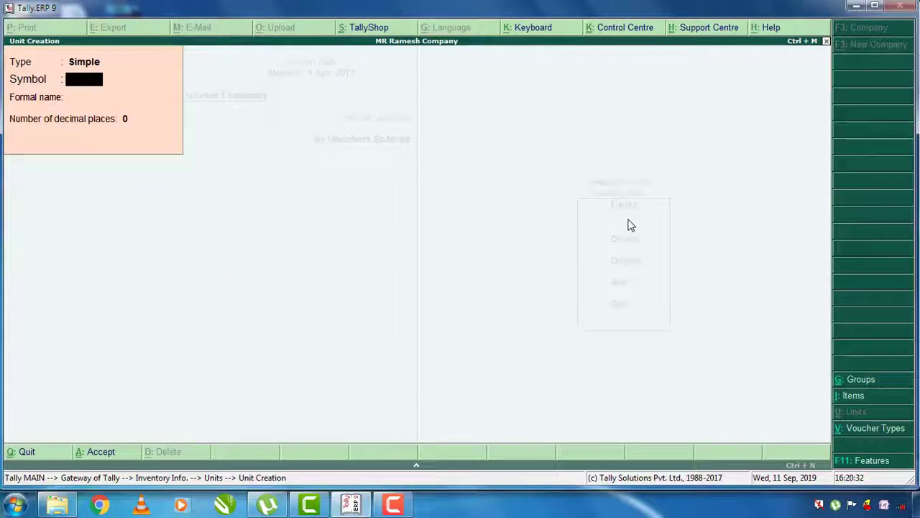
key(Escape)
key(Return)
key(Escape)
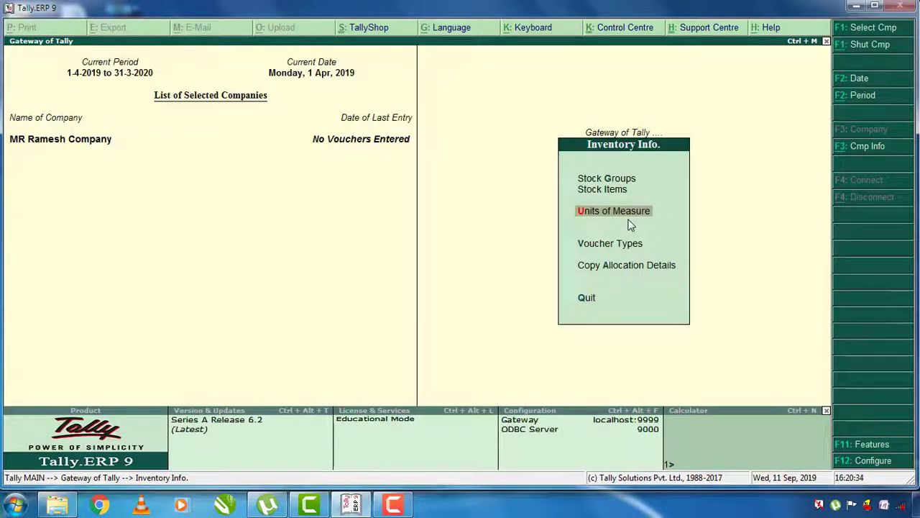
- Open the multiple stock item creation form with All Items as the group
key(Up)
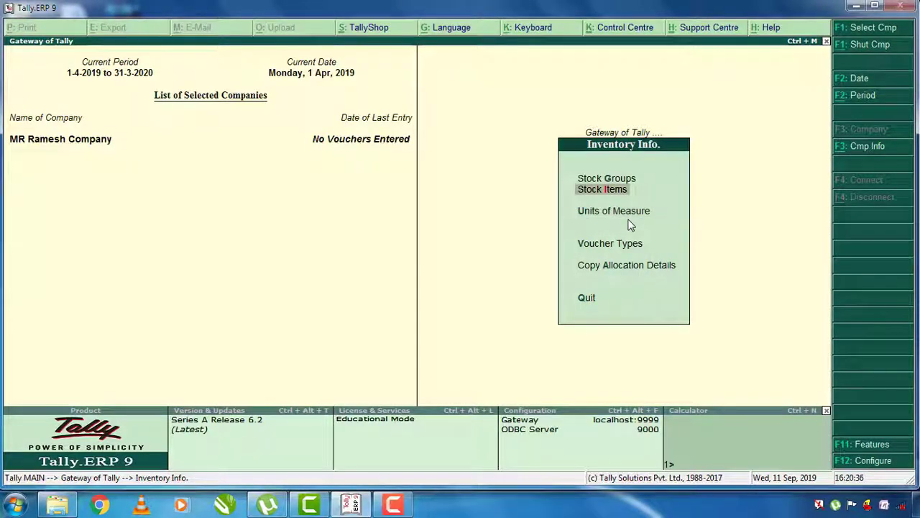
key(Return)
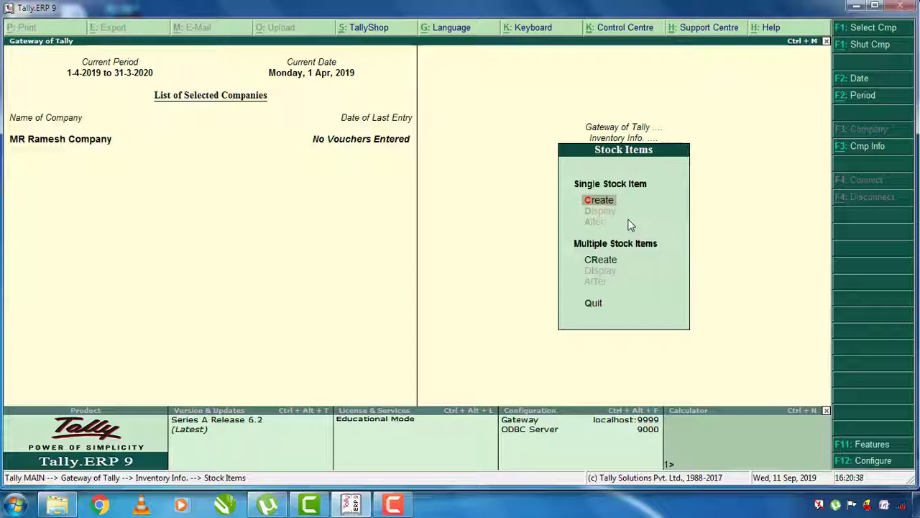
key(Down)
key(Return)
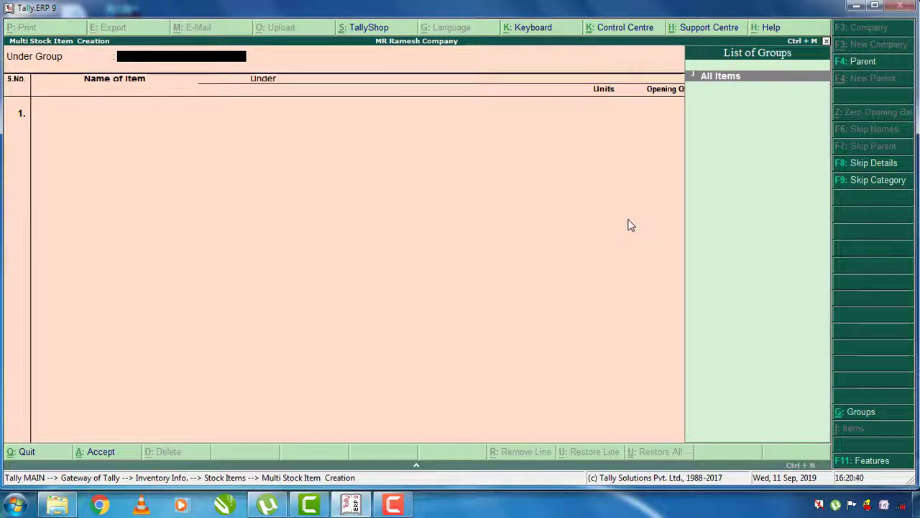
key(Return)
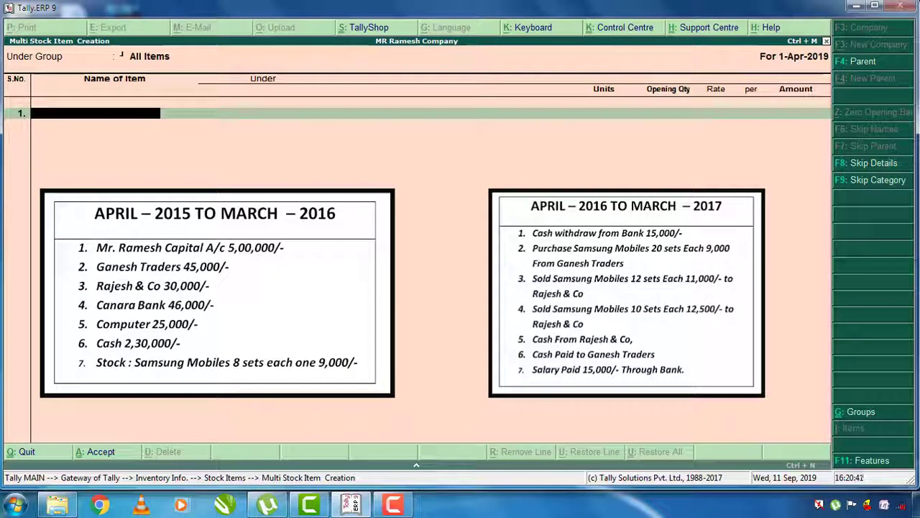
- Add the stock item "Samsung Mobile" under Primary with sets as its unit
text(Samsu)
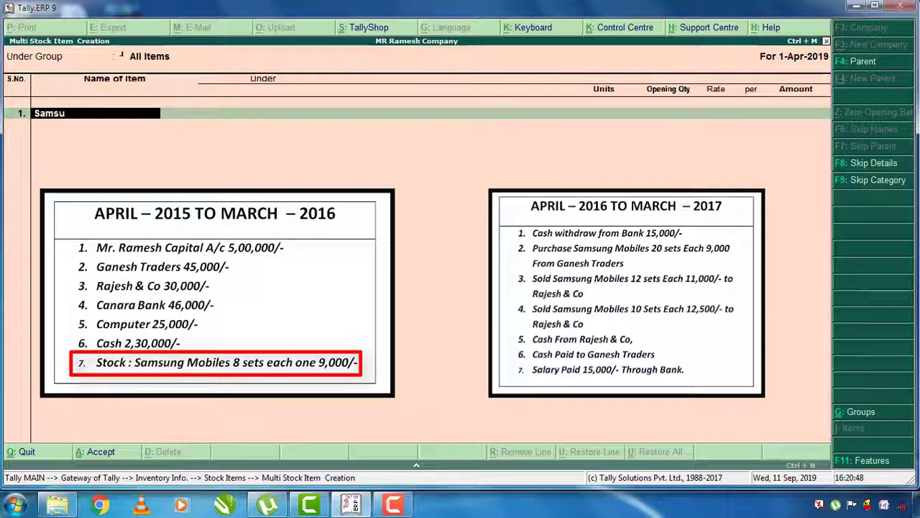
text(ng Mobile)
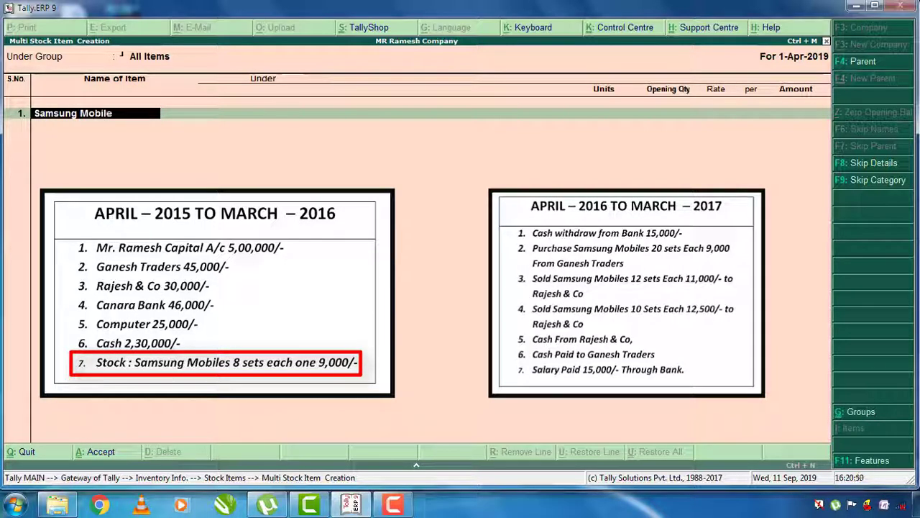
key(Return)
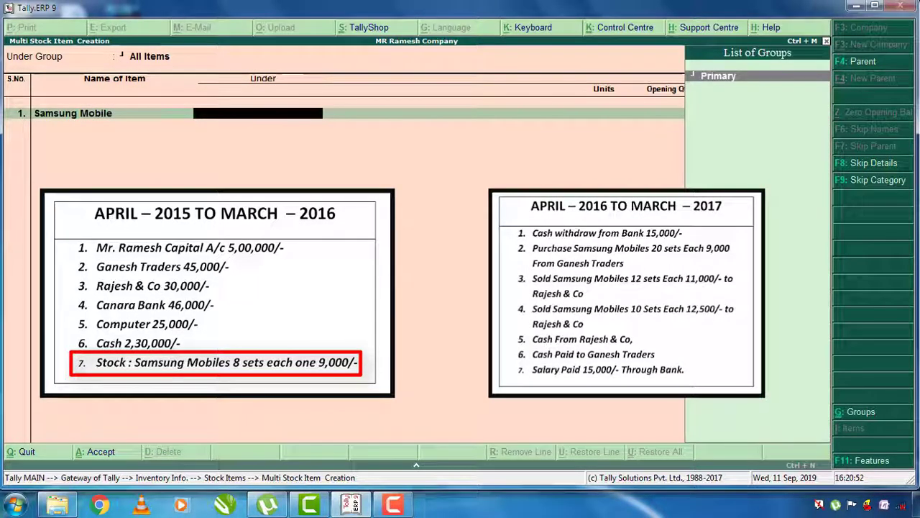
key(Return)
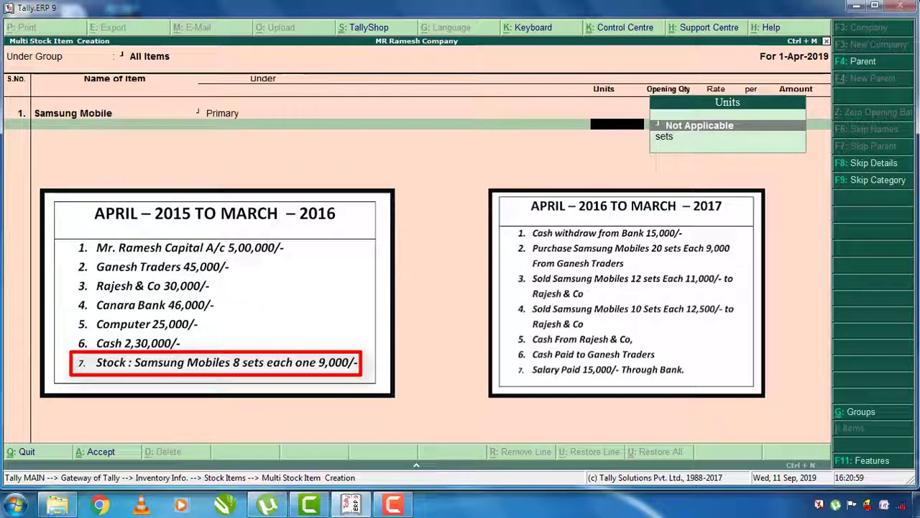
key(Down)
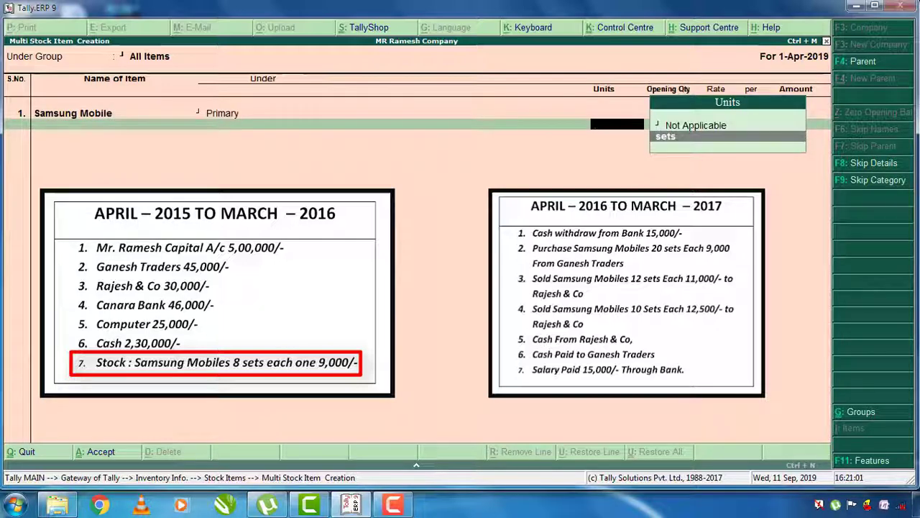
key(Return)
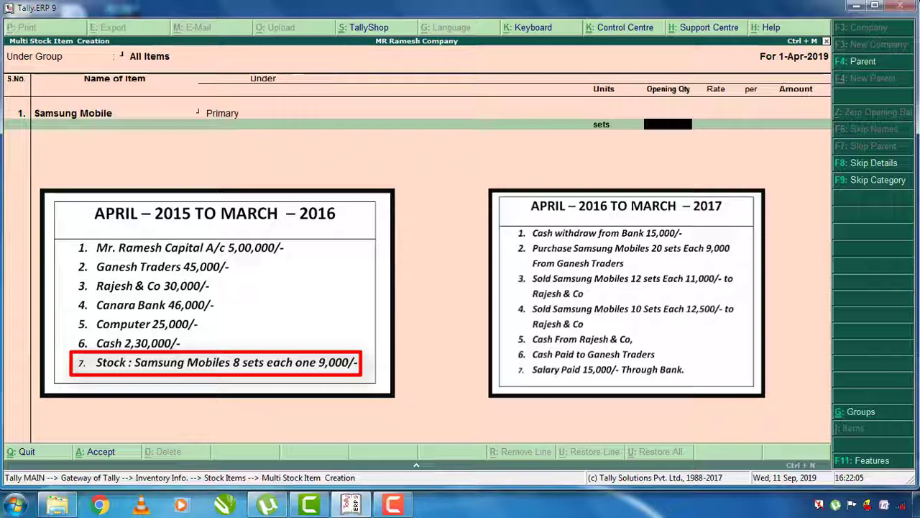
- Enter an opening quantity of 8 sets at a rate of 9000 for Samsung Mobile, save it and return to the Gateway of Tally
text(8)
key(Return)
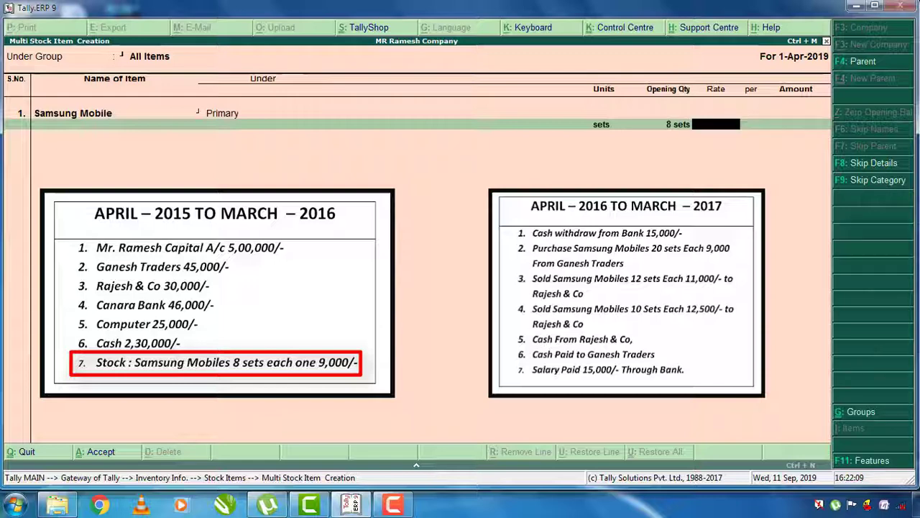
text(9000)
key(Return)
key(Return)
key(Return)
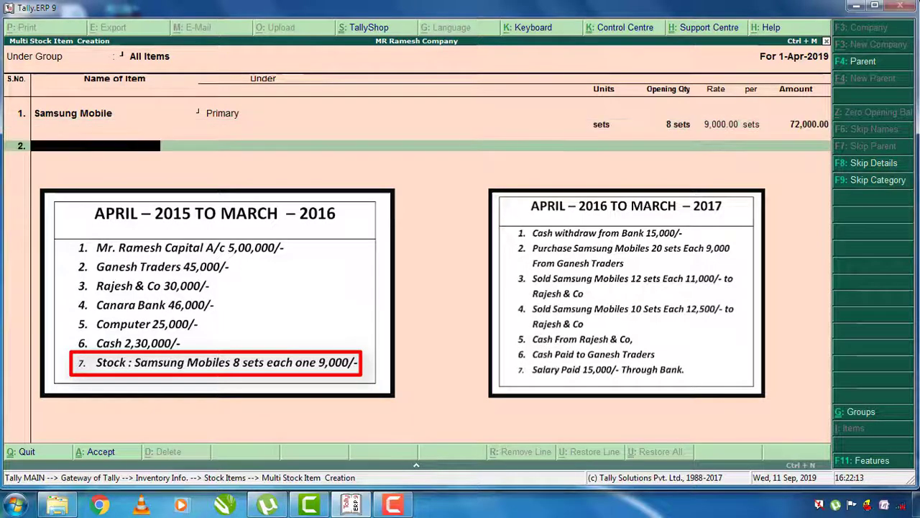
key(Return)
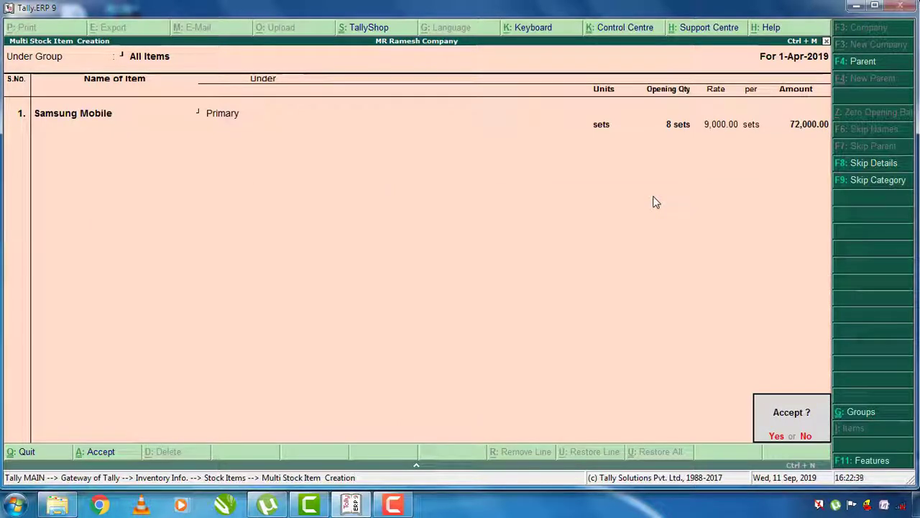
key(Return)
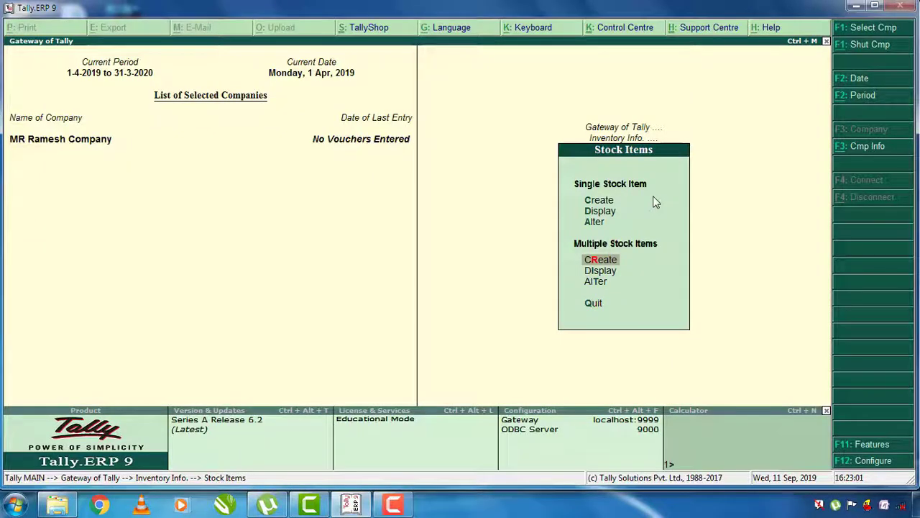
key(Escape)
key(Escape)
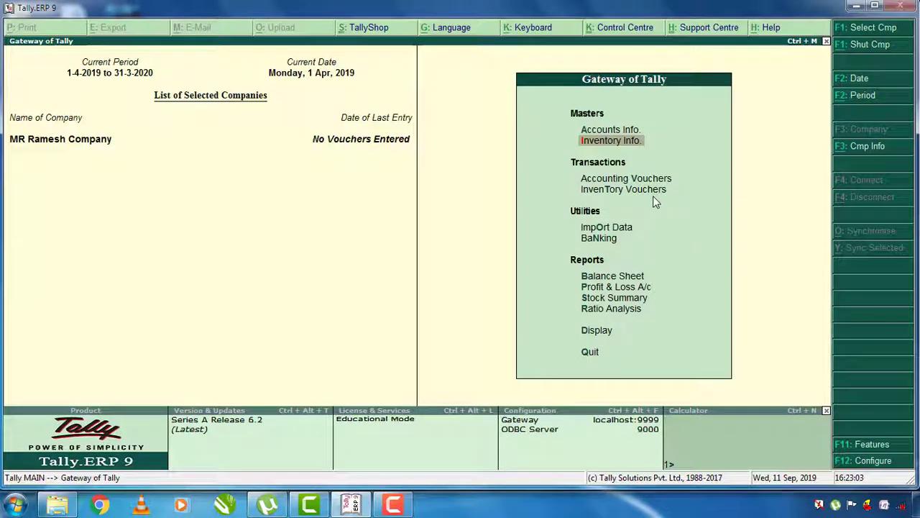
- Open the multiple ledger creation form in the account masters with All Items as the group
key(Up)
key(Return)
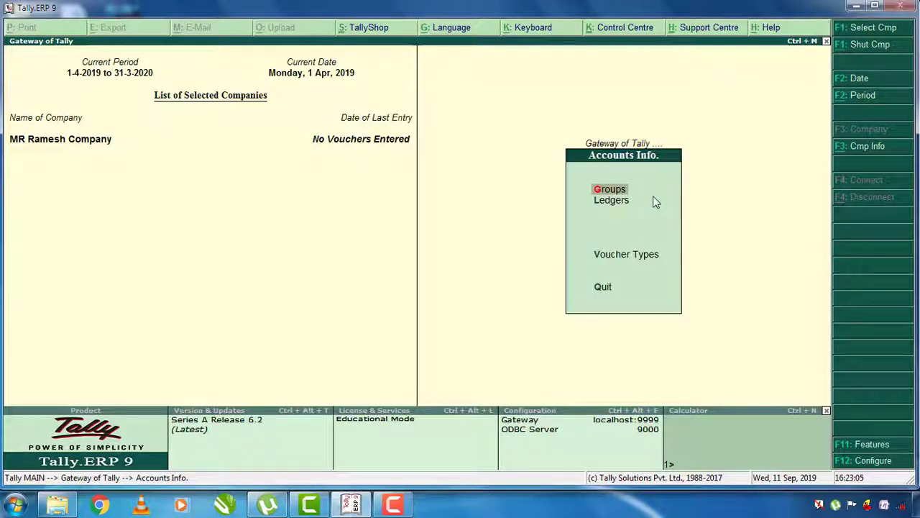
key(Down)
key(Return)
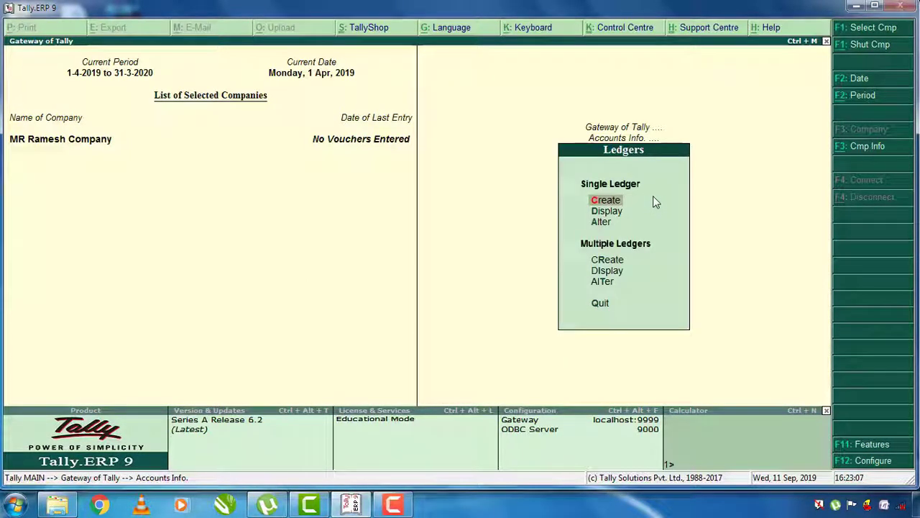
key(Down)
key(Down)
key(Down)
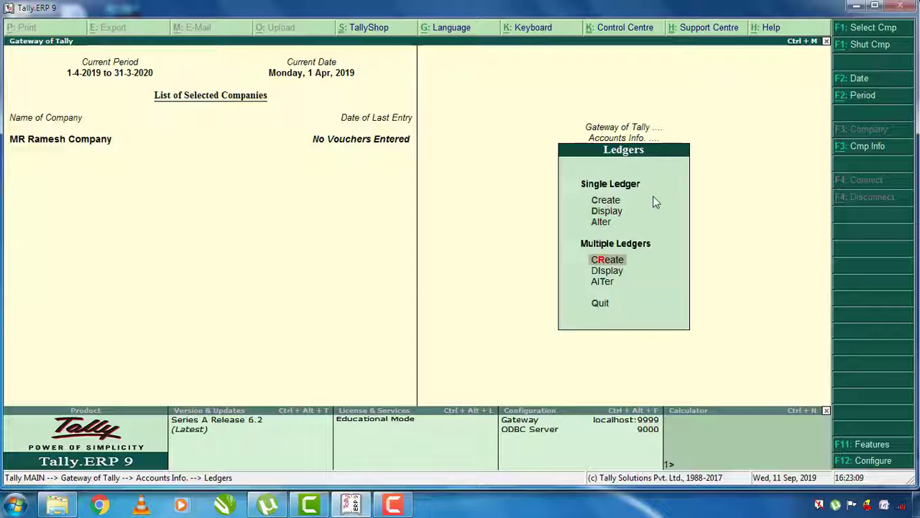
key(Return)
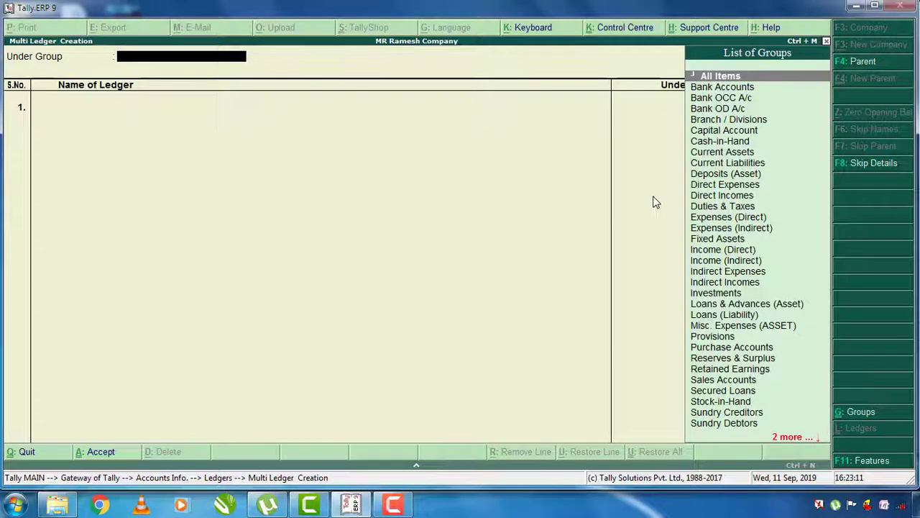
key(Return)
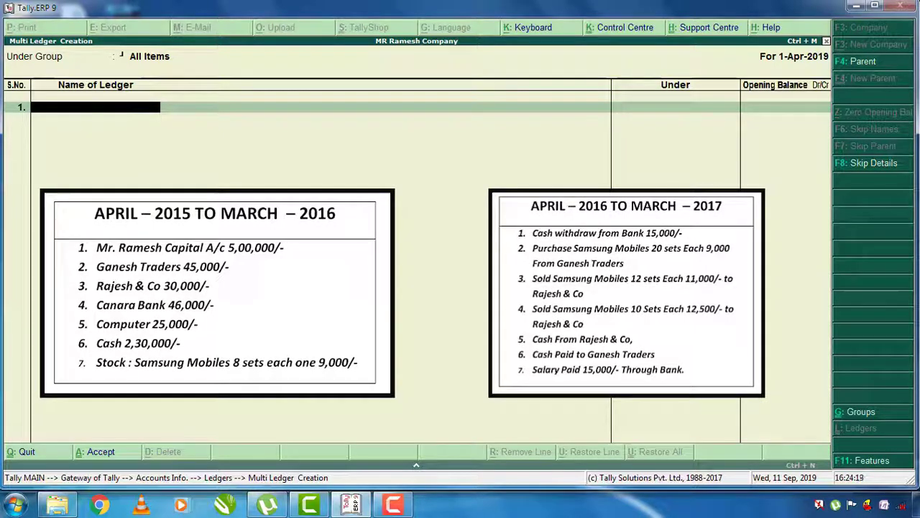
- Add a ledger with the owner's name under Capital Account and a credit opening balance of 500000
text(Mr Ramesh)
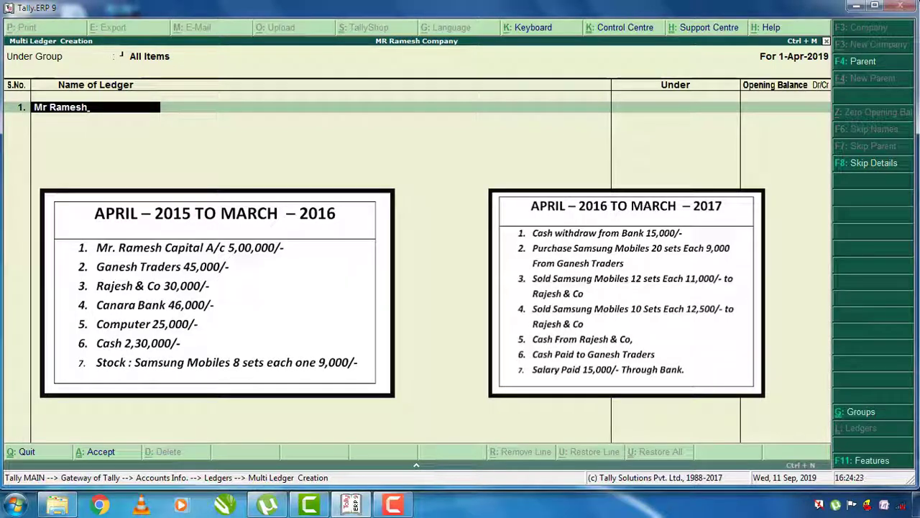
key(Return)
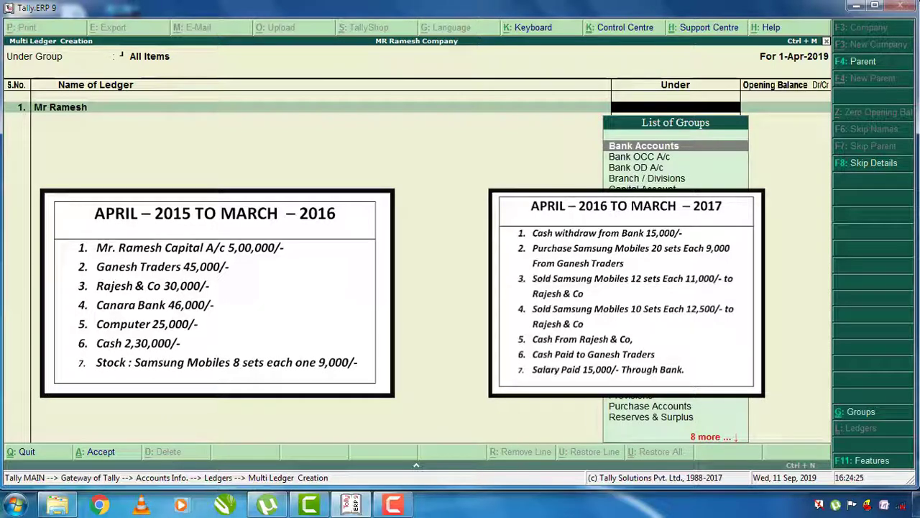
text(Ca)
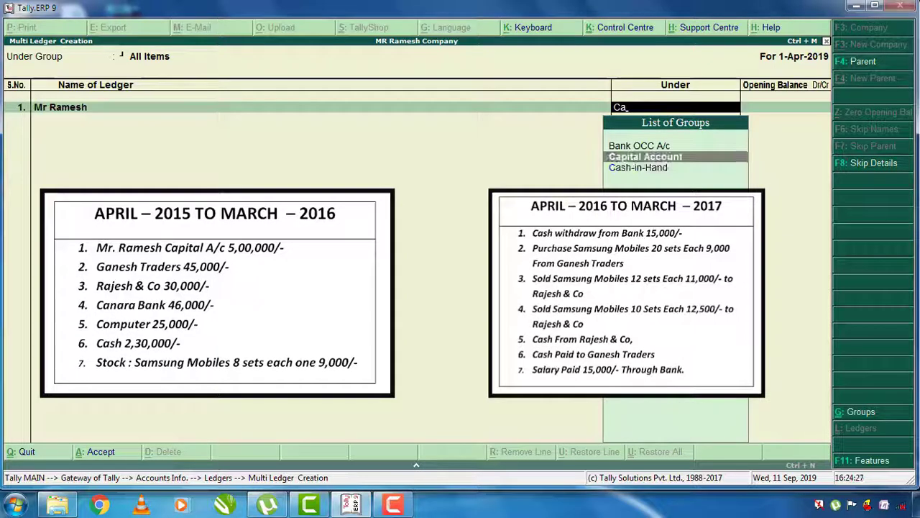
key(Return)
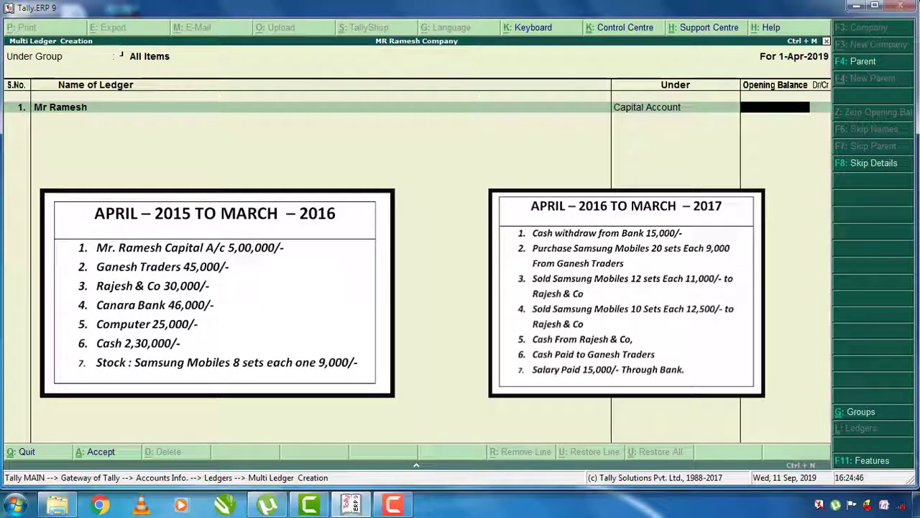
text(500000)
key(Return)
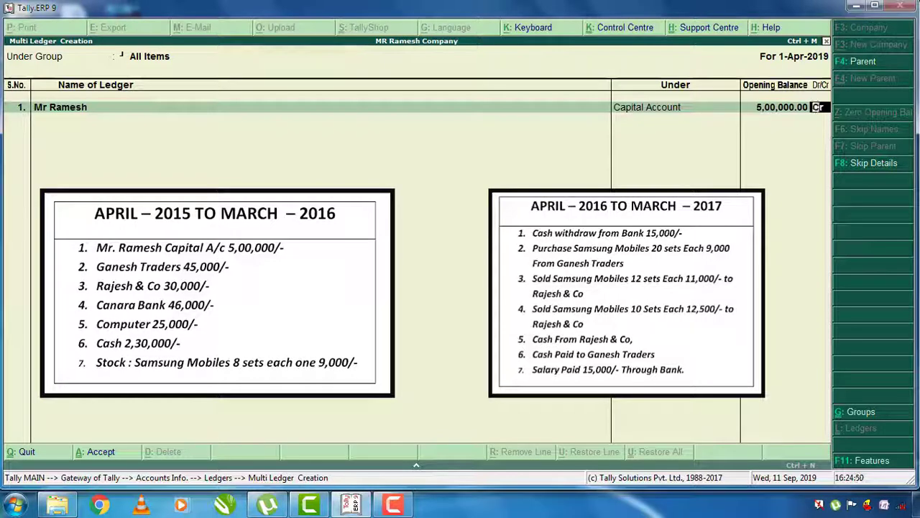
key(Return)
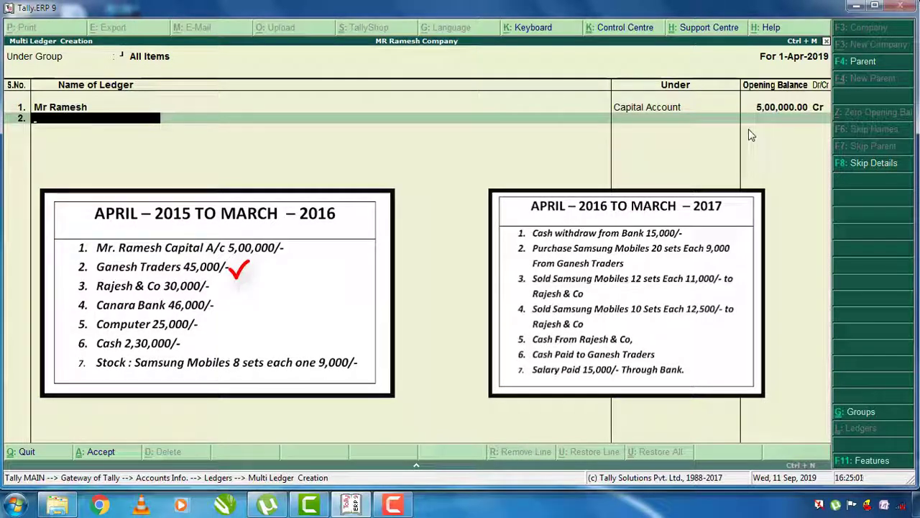
- Add the ledger "Ganesh Traders" under Sundry Creditors with a credit opening balance of 45000, leaving its bill-wise breakup without a bill name
text(Ga)
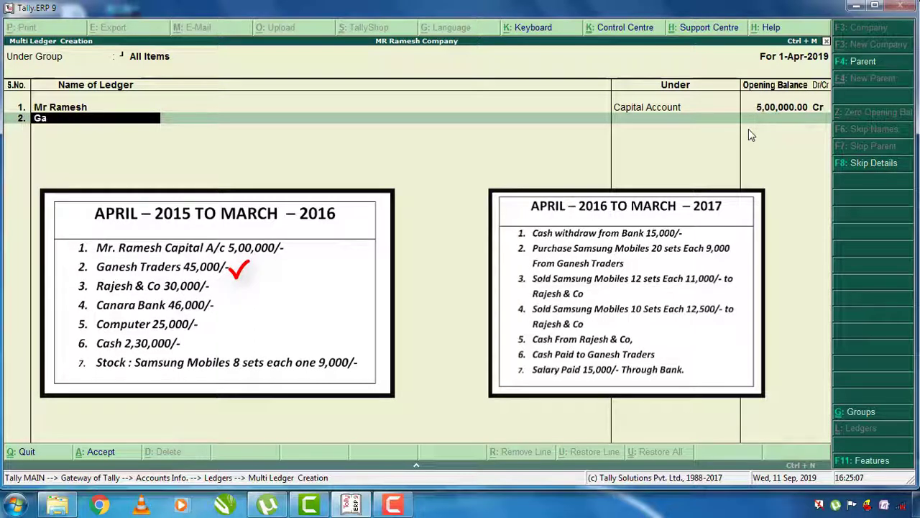
text(nesh Traders)
key(Return)
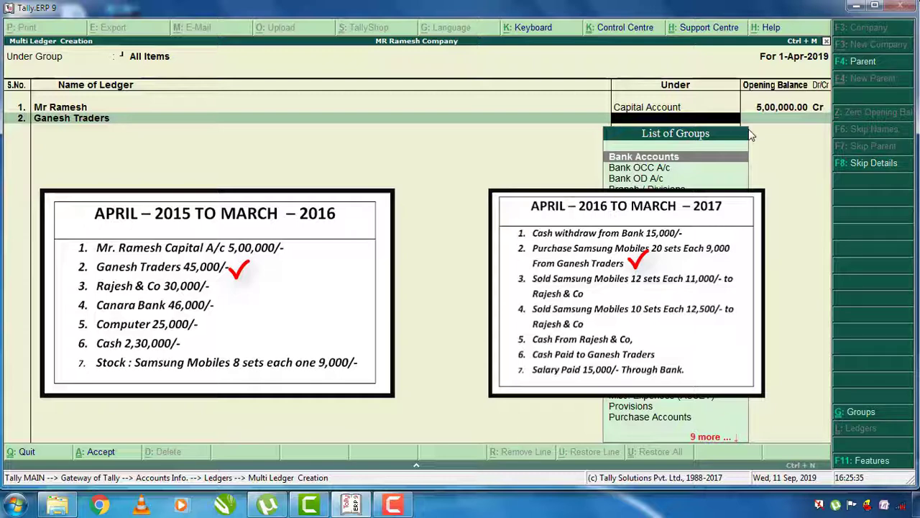
text(Sun)
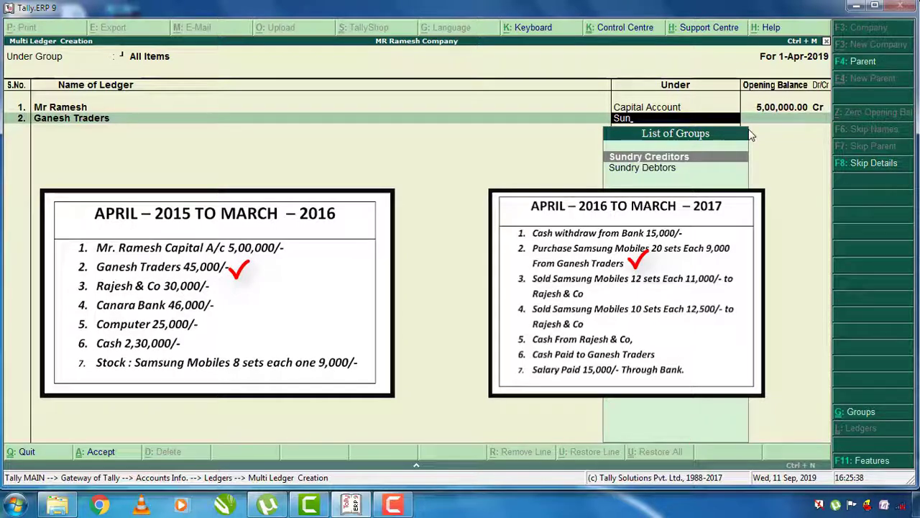
key(Return)
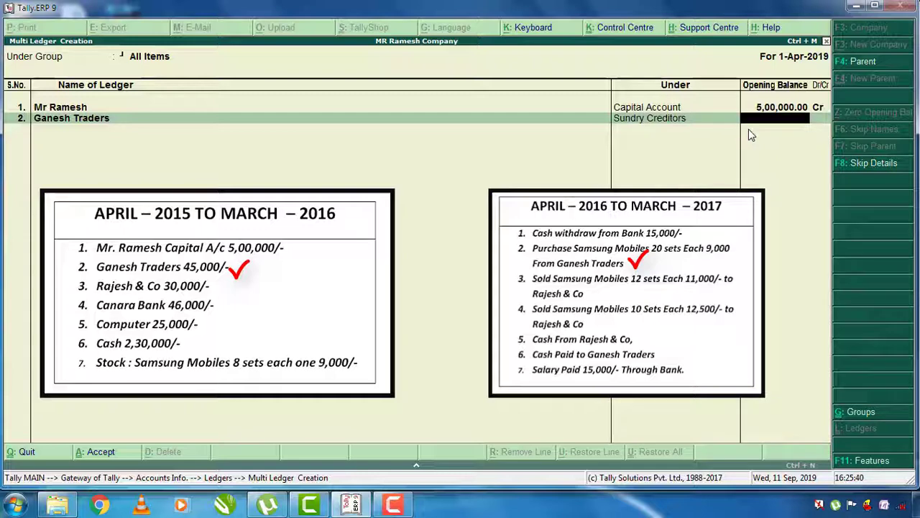
text(45000)
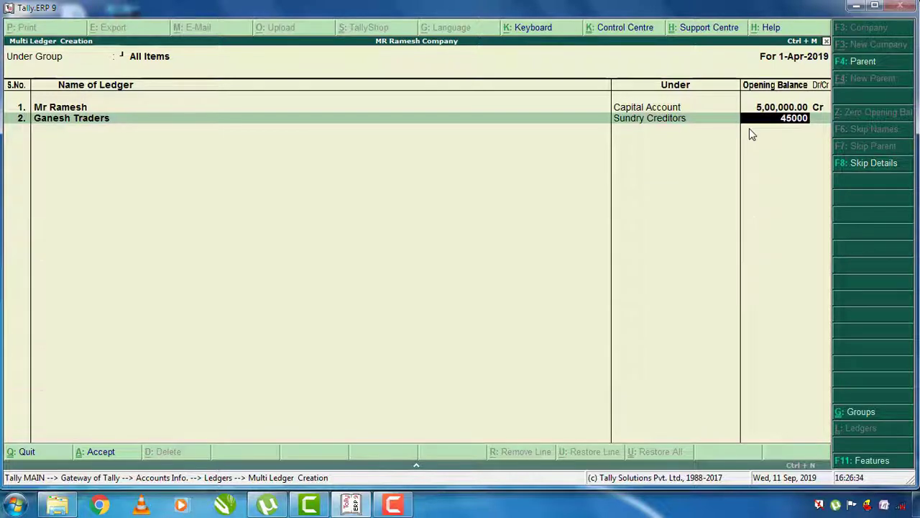
key(Return)
key(Return)
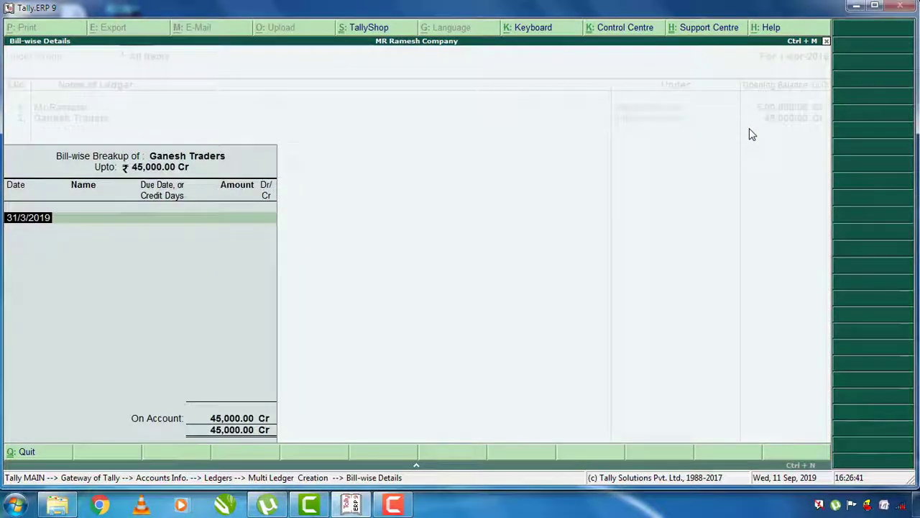
key(Return)
key(Return)
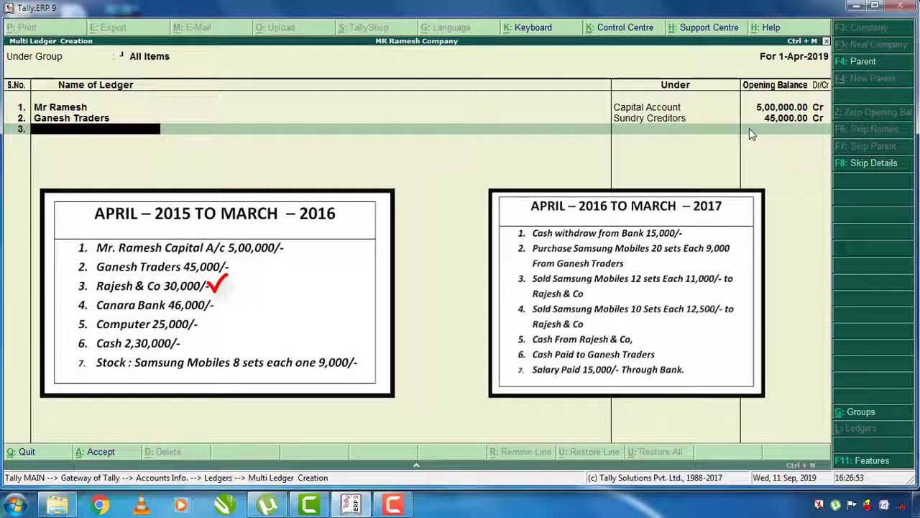
- Add the ledger "Rajesh & Co" under Sundry Debtors with a debit opening balance of 30000, leaving its bill-wise breakup without a bill name
text(Rajesh & co)
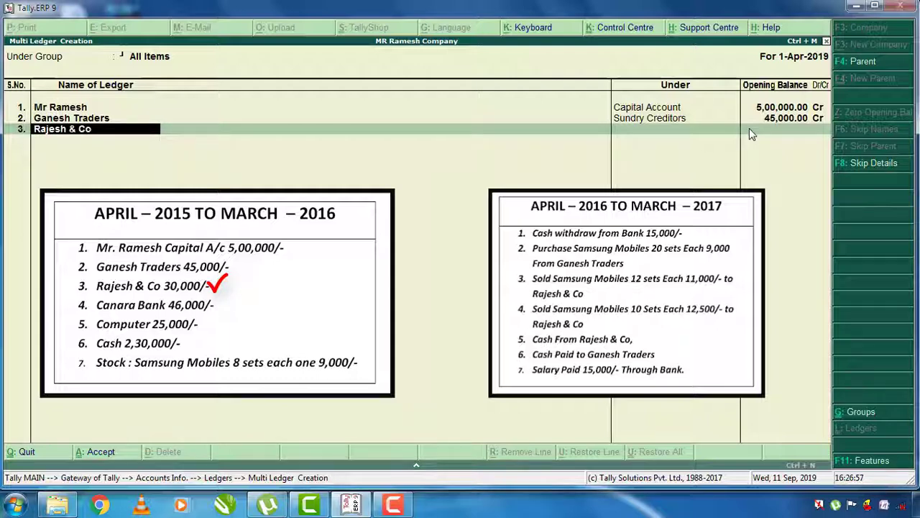
key(Return)
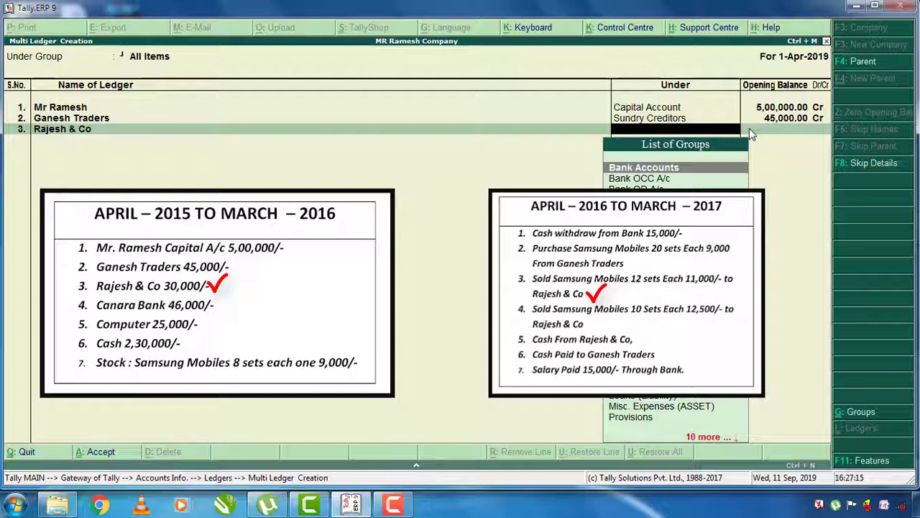
text(Sun)
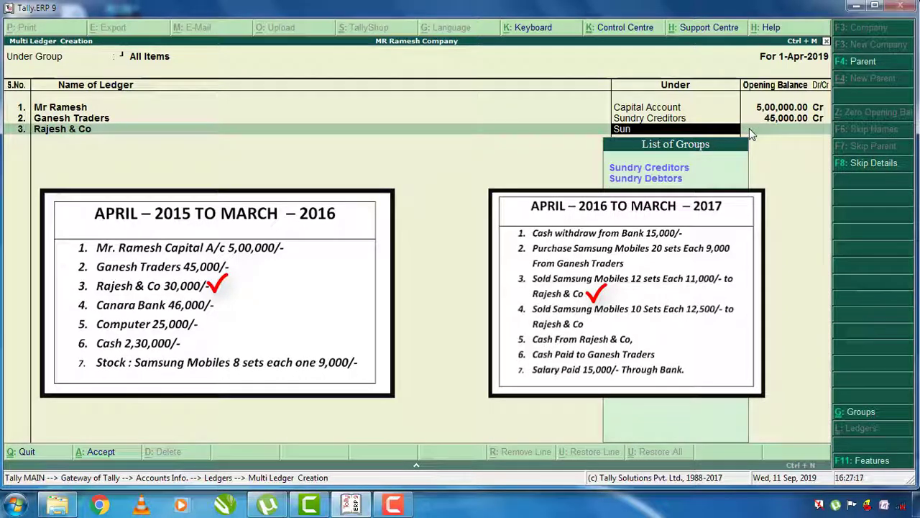
key(Down)
key(Return)
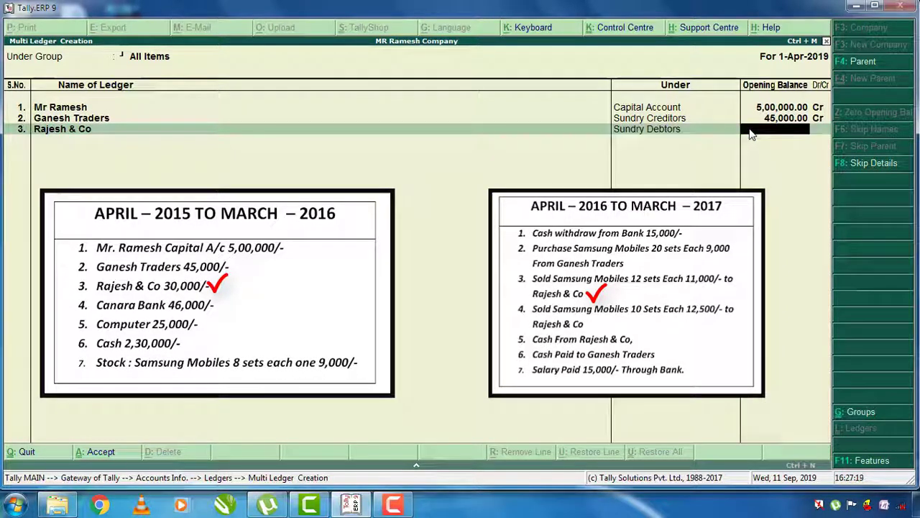
text(30000)
key(Return)
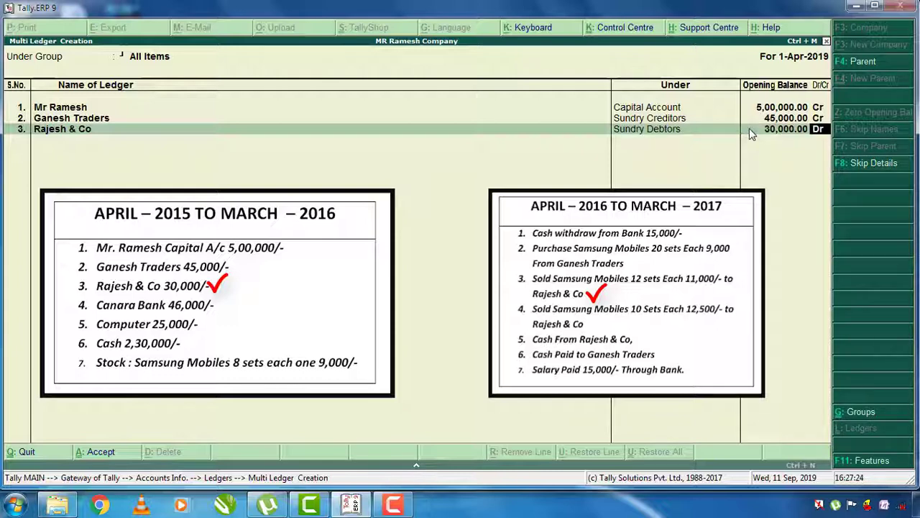
key(Return)
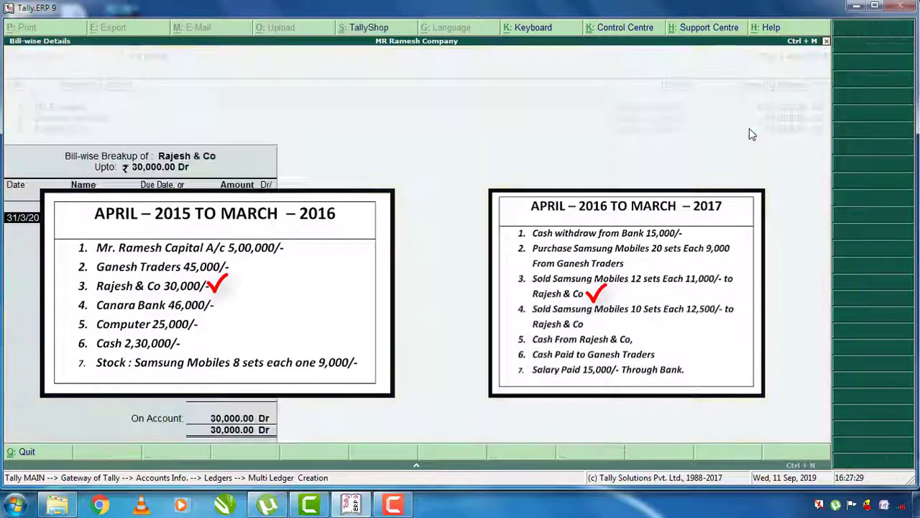
key(Return)
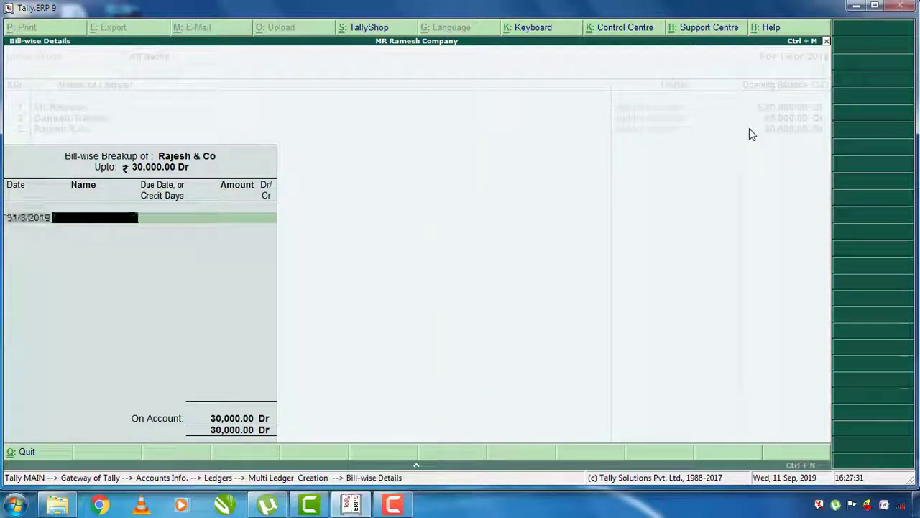
key(Return)
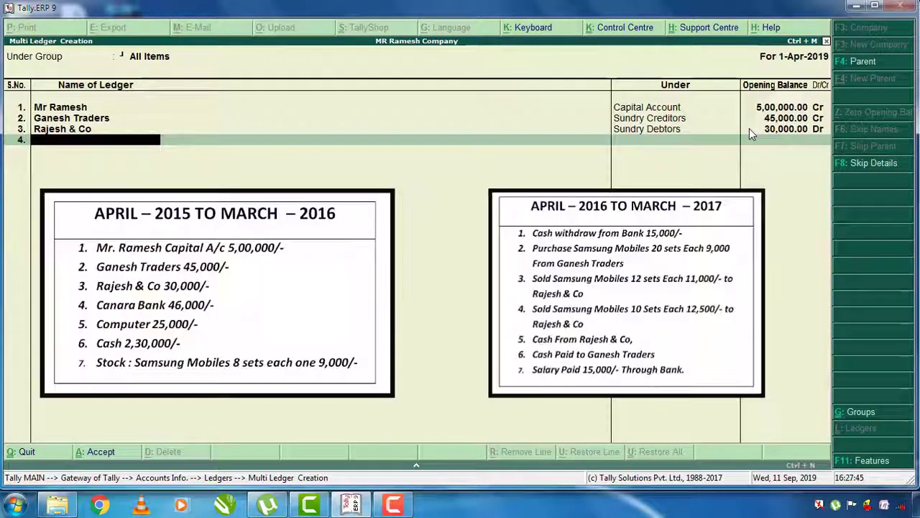
- Add the ledger "Canara Bank" under Bank Accounts with a debit opening balance of 46000
text(C)
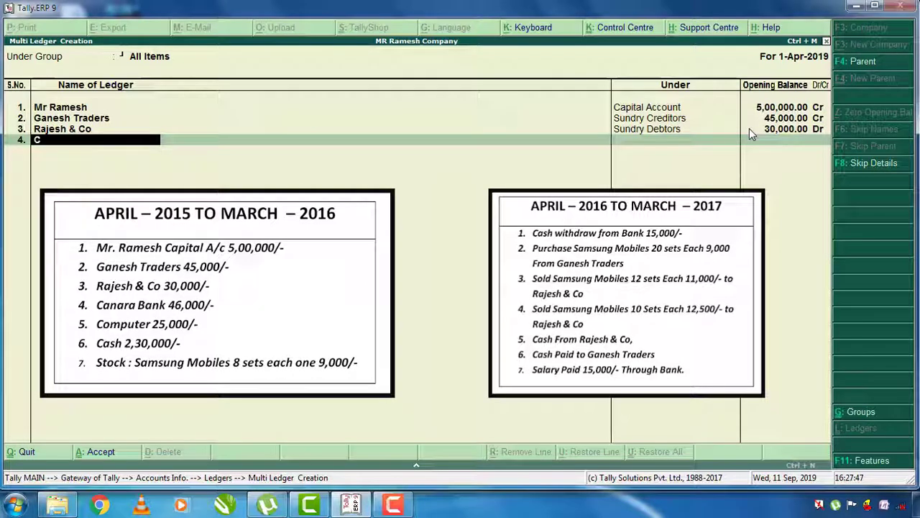
text(anara Bank)
key(Return)
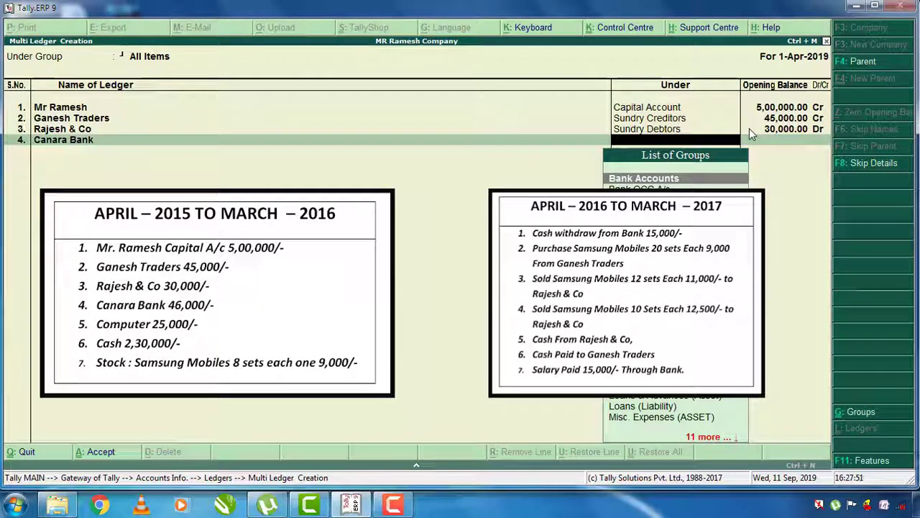
text(ba)
key(Return)
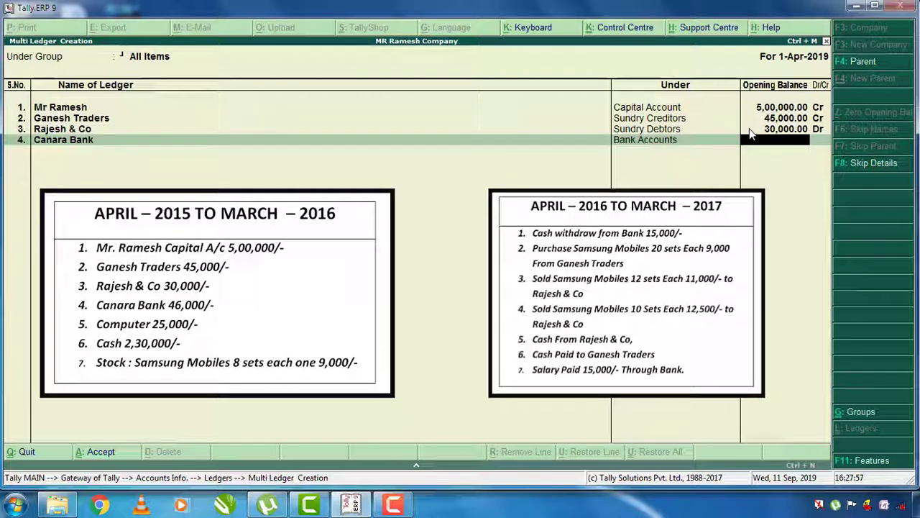
text(46000)
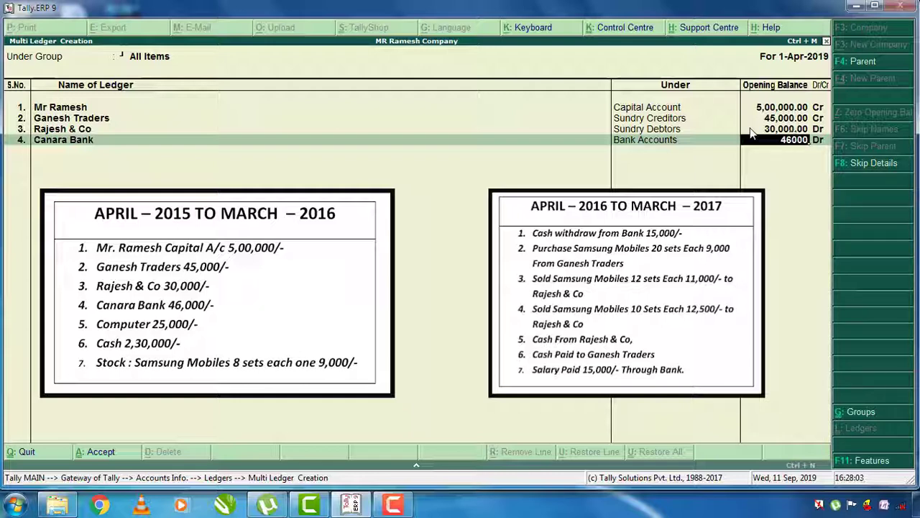
key(Return)
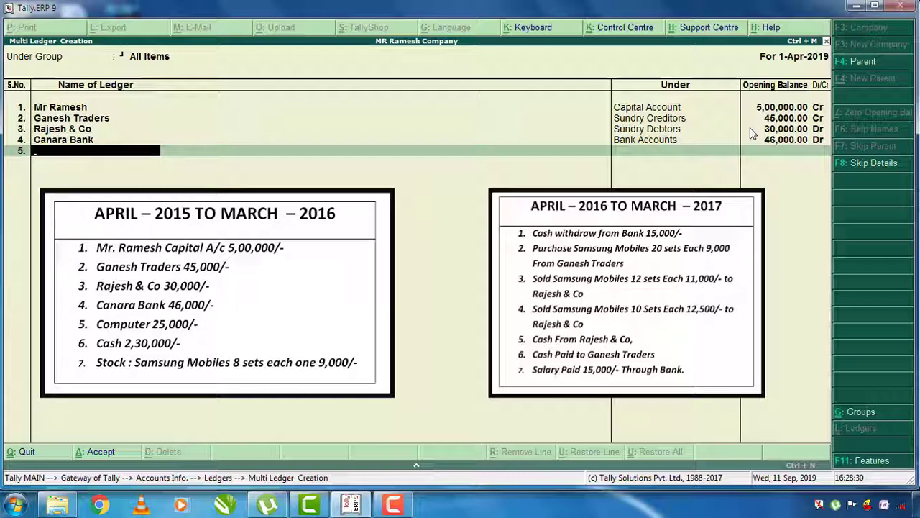
- Add the ledger "Computer" under Fixed Assets with a debit opening balance of 25000
text(Com)
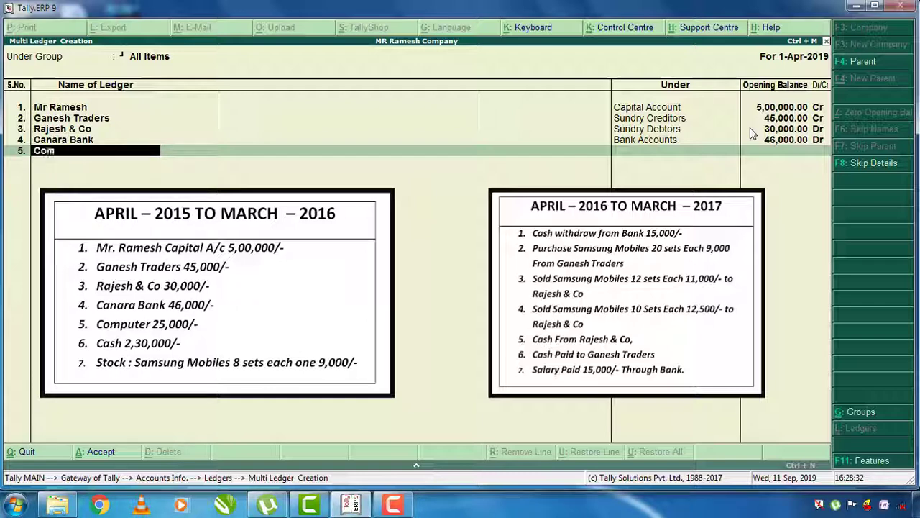
text(puter)
key(Return)
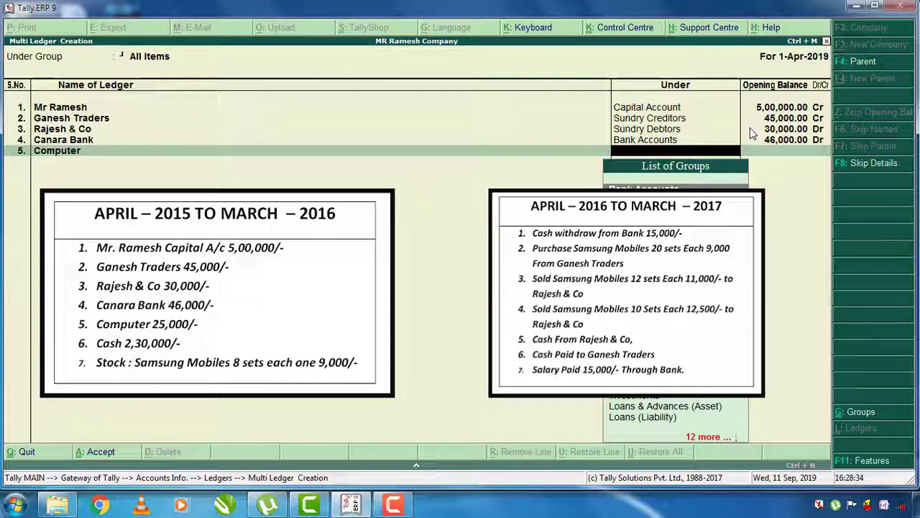
text(Fi)
key(Return)
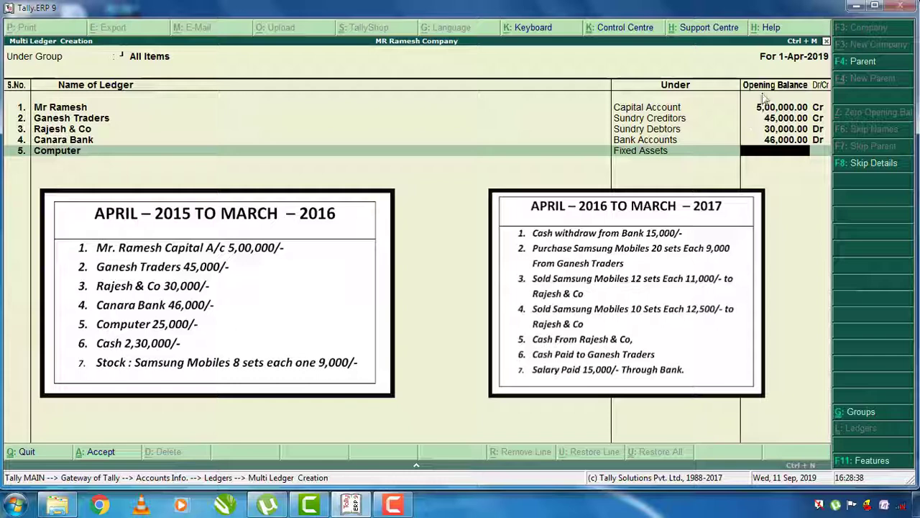
text(25,000)
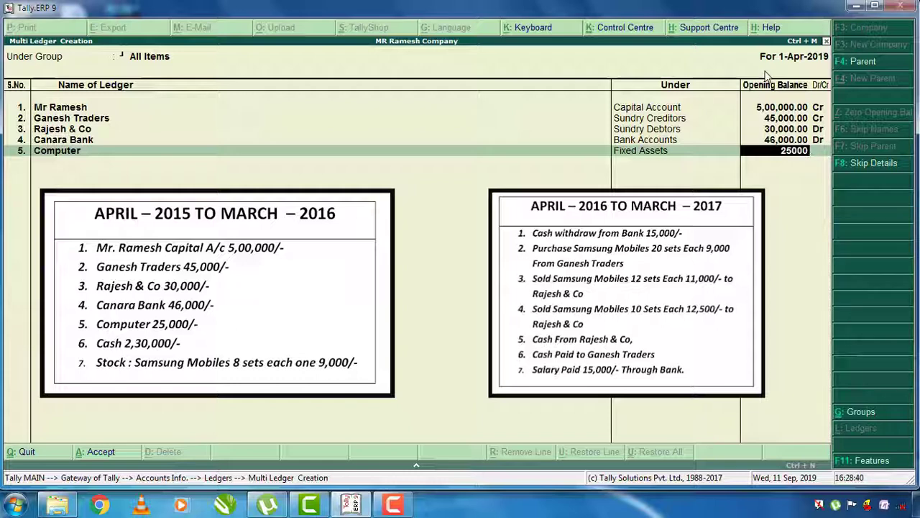
key(Return)
key(Return)
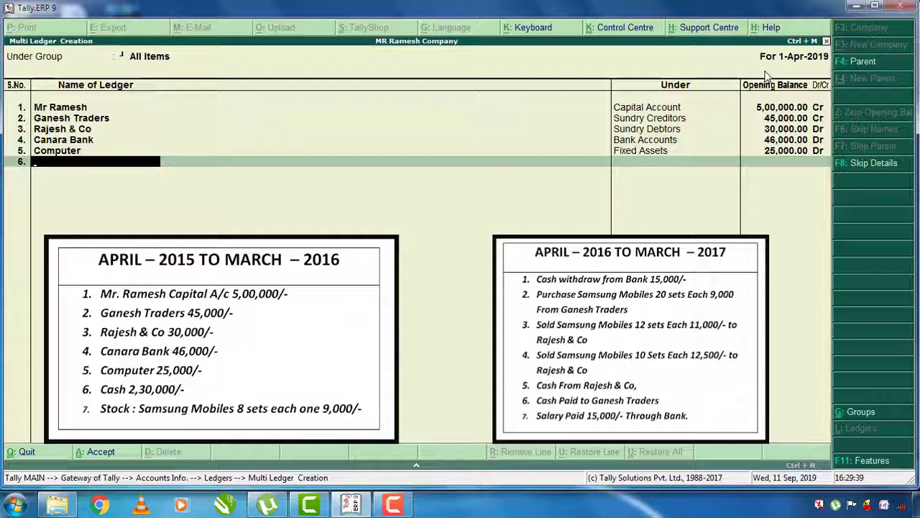
- Add the ledger "Purchase" under Purchase Accounts without an opening balance
text(Purchase)
key(Return)
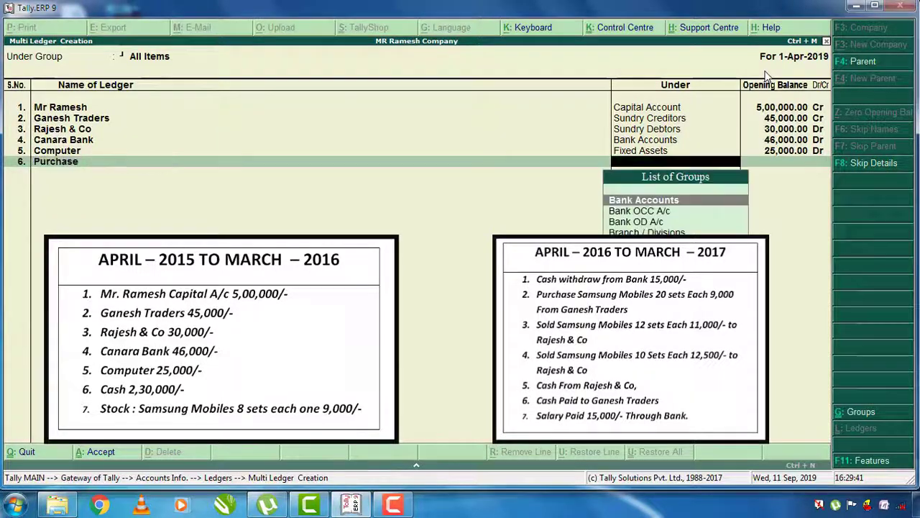
text(pur)
key(Return)
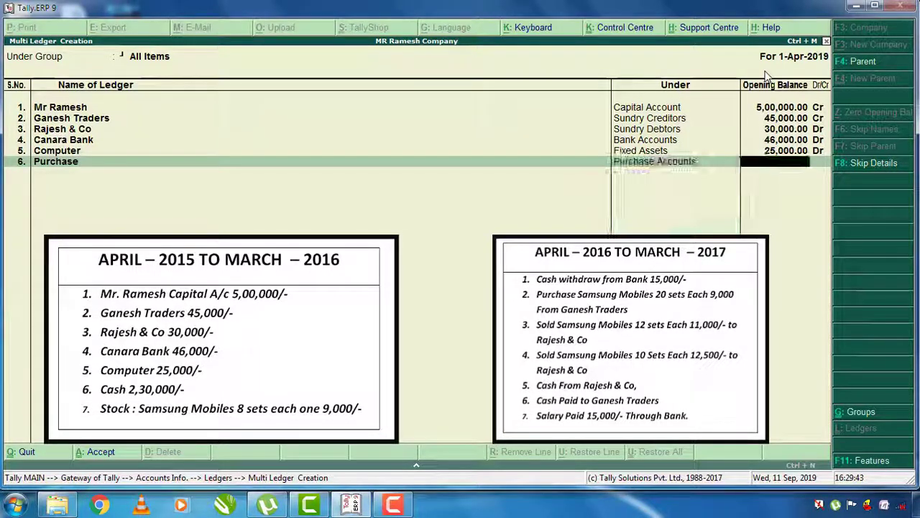
key(Return)
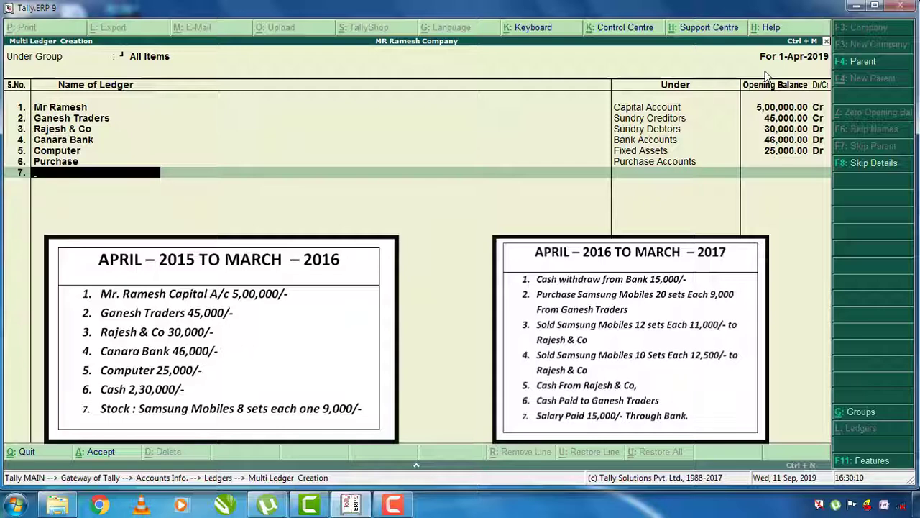
- Add the ledger "Sales" under Sales Accounts without an opening balance
text(Sales)
key(Return)
text(sa)
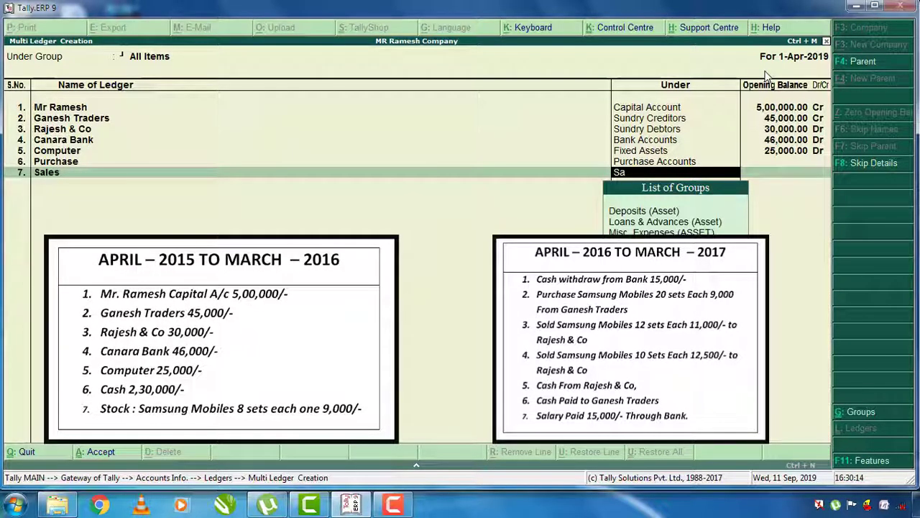
key(Return)
key(Return)
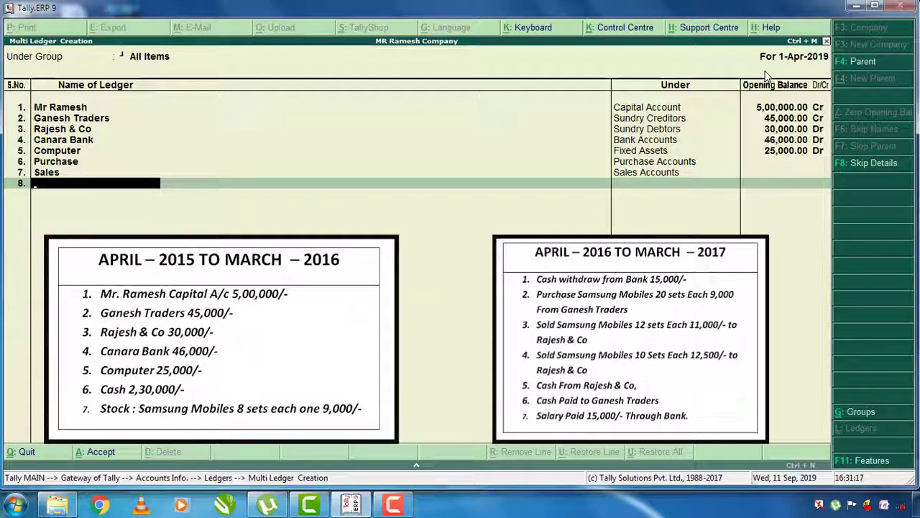
- Add the ledger "Sallary Paid" under Indirect Expenses without an opening balance and save the list of new ledgers
text(Sallary Paid)
key(Return)
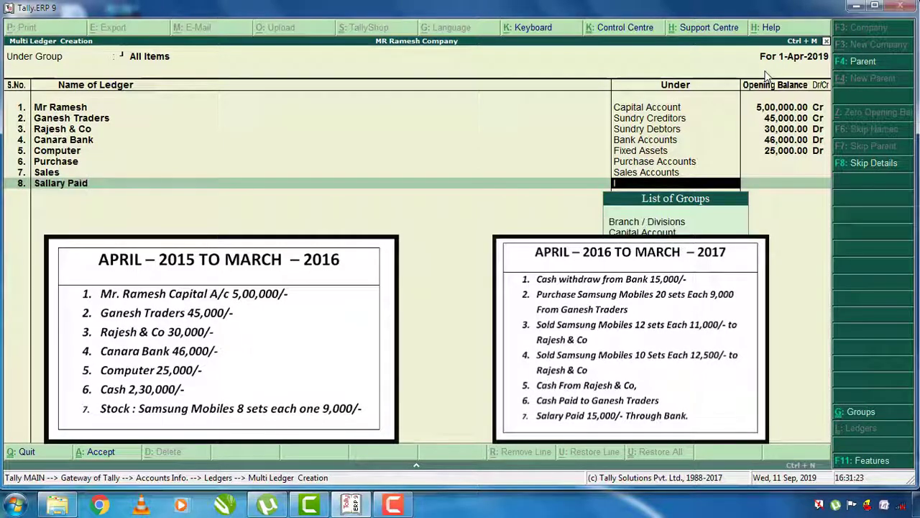
text(Indi)
key(Return)
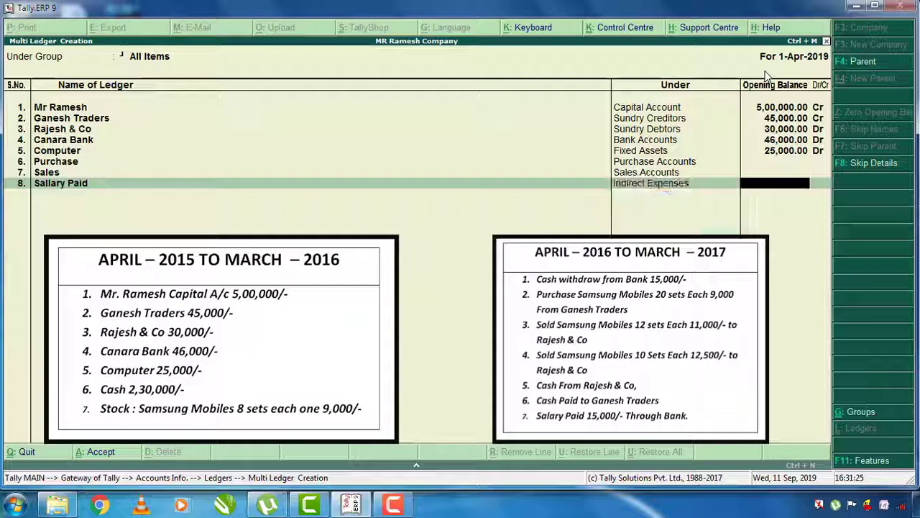
key(Return)
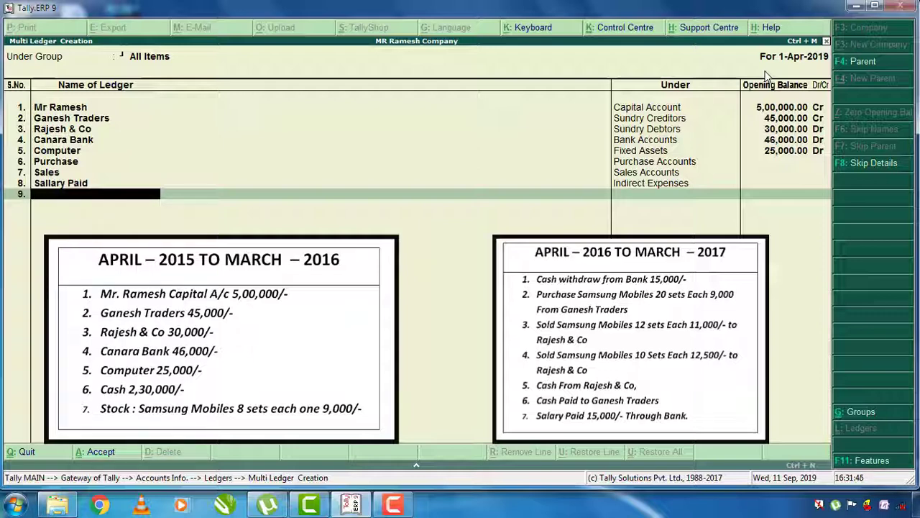
key(Return)
key(Return)
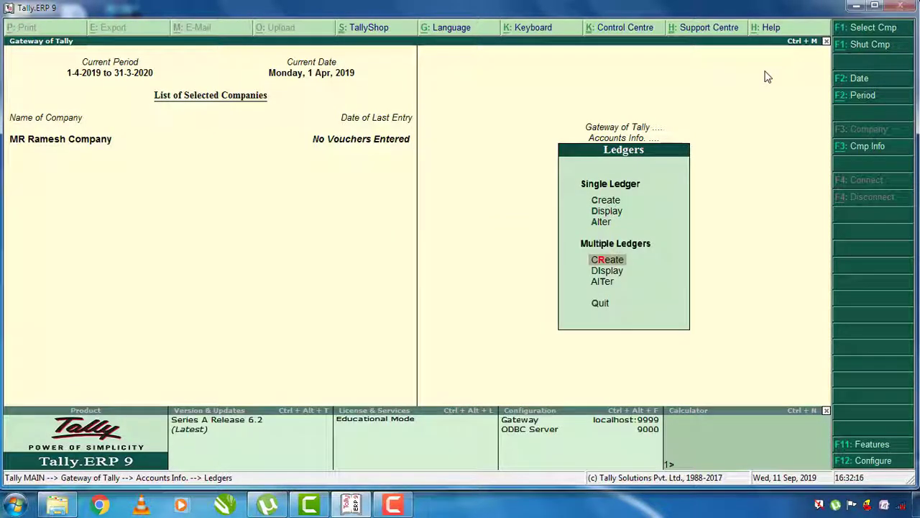
- Open the ledgers of all groups for alteration in the multiple-ledger mode
key(Down)
key(Down)
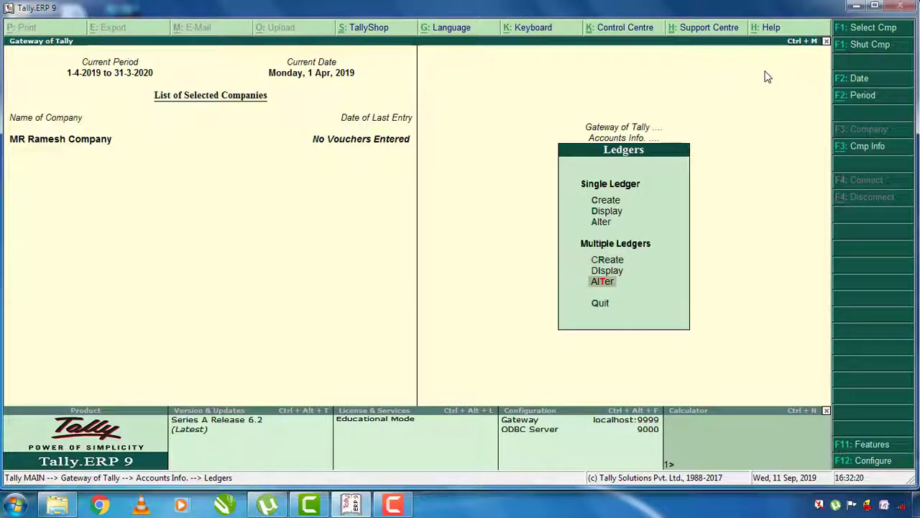
key(Return)
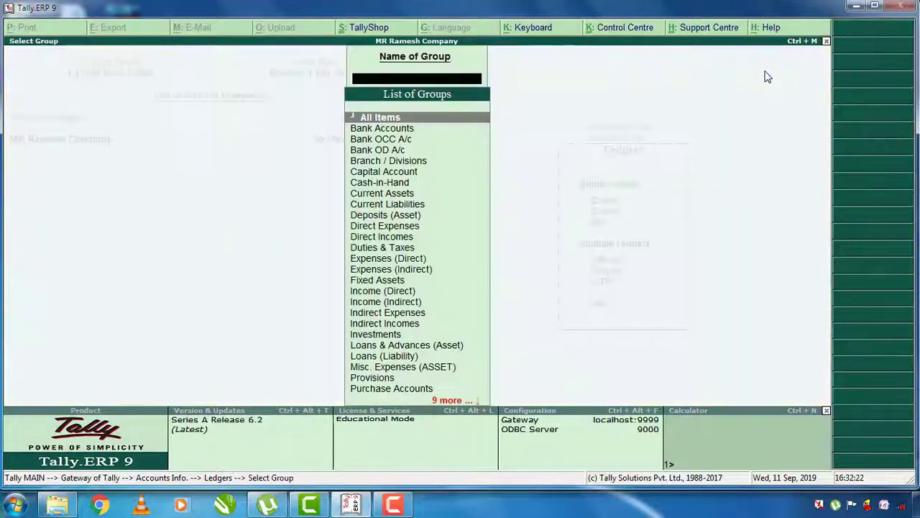
key(Return)
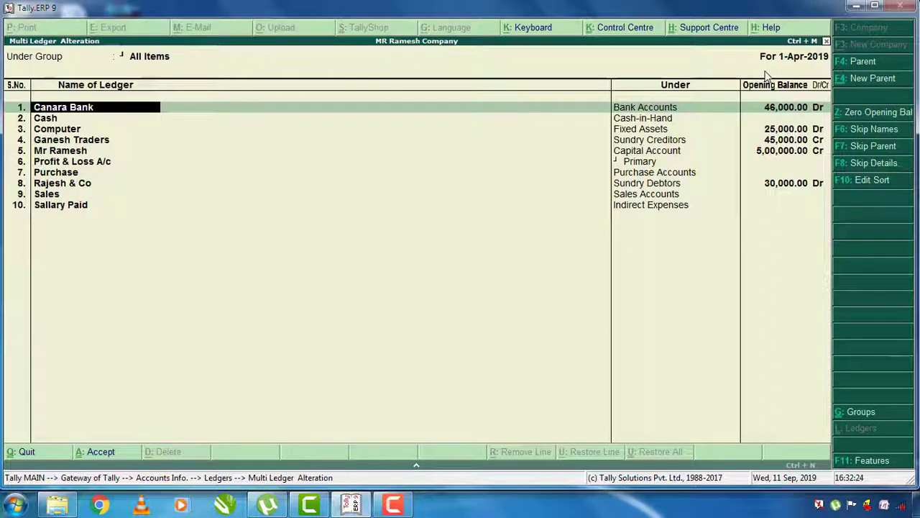
- Set the opening balance of the Cash ledger to 230000, keeping it under Cash-in-Hand
key(Down)
key(Down)
key(Down)
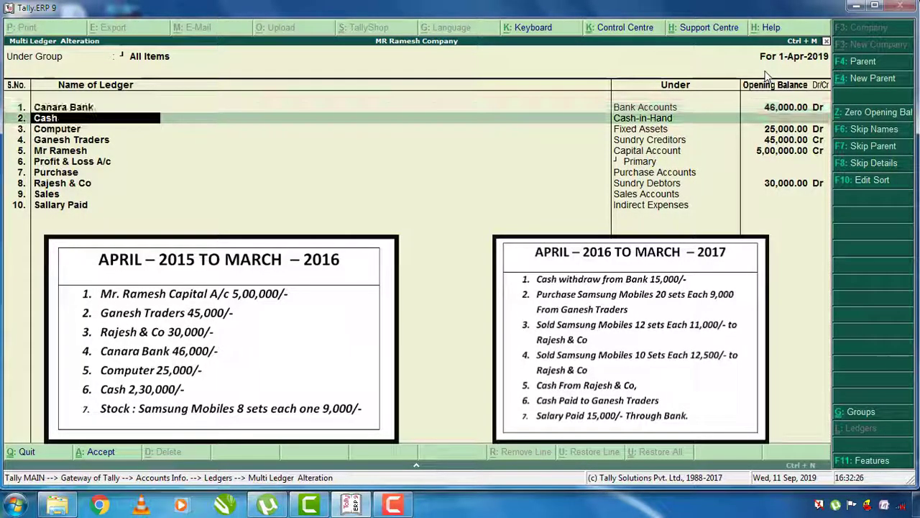
key(Up)
key(Up)
key(Up)
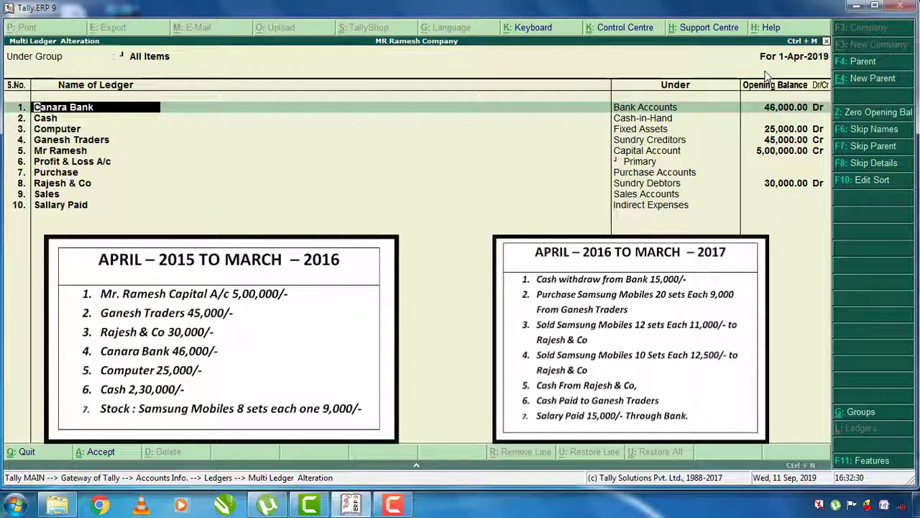
key(Down)
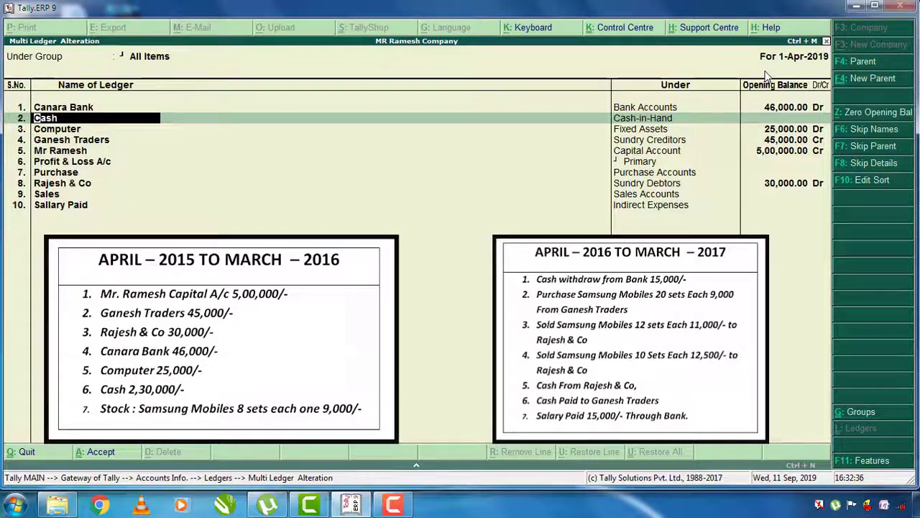
key(Return)
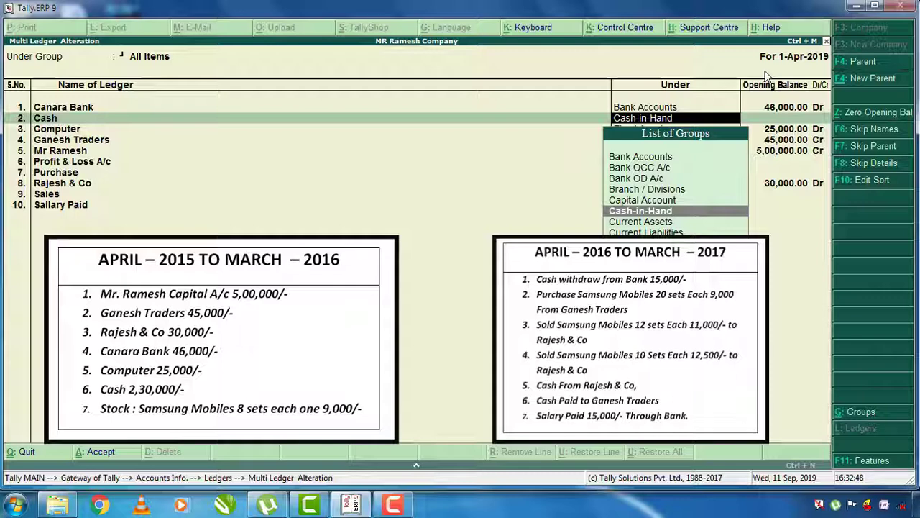
key(Return)
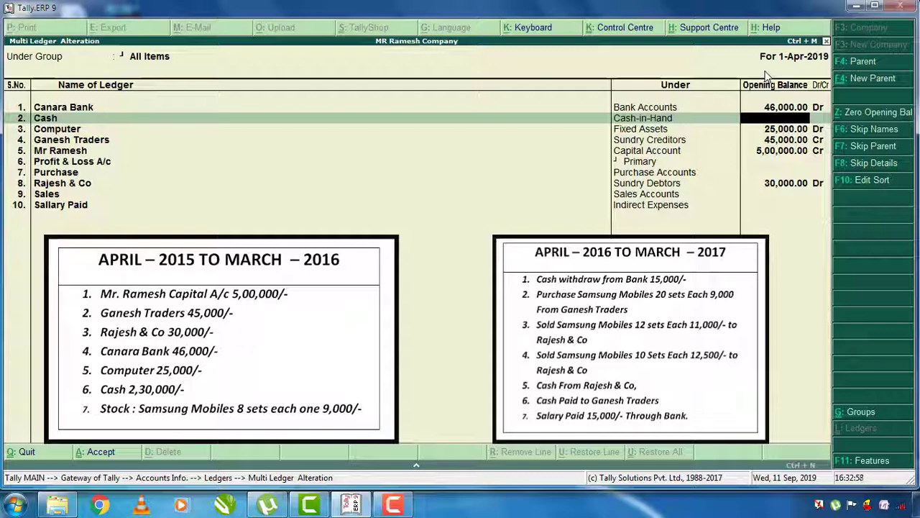
text(230)
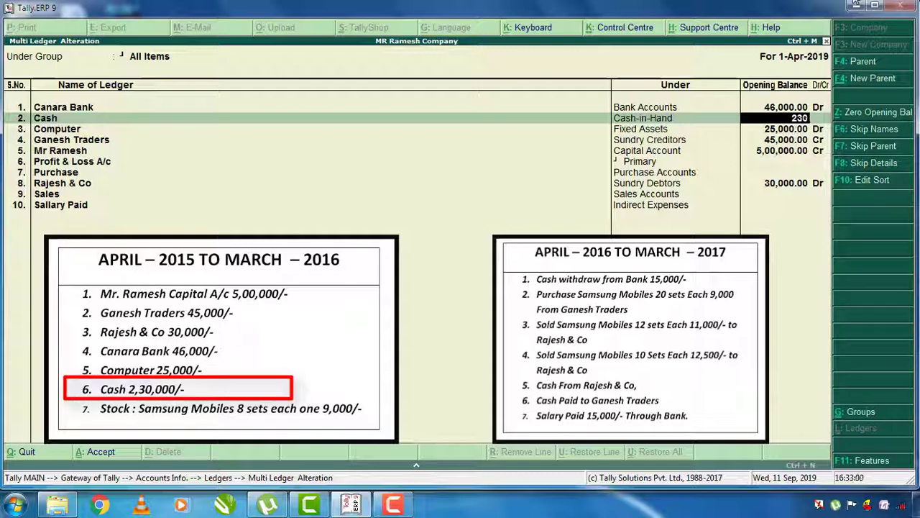
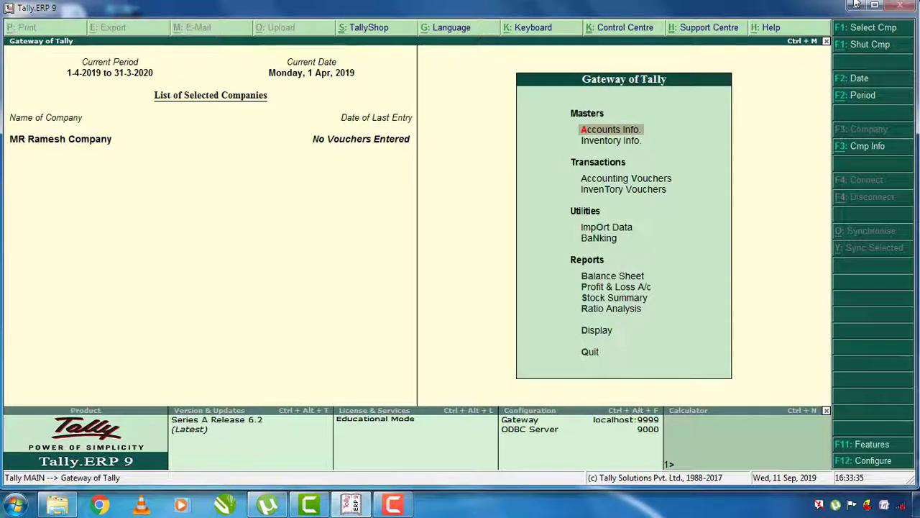
- Start a Contra accounting voucher with Cash as the receiving account
key(Down)
key(Down)
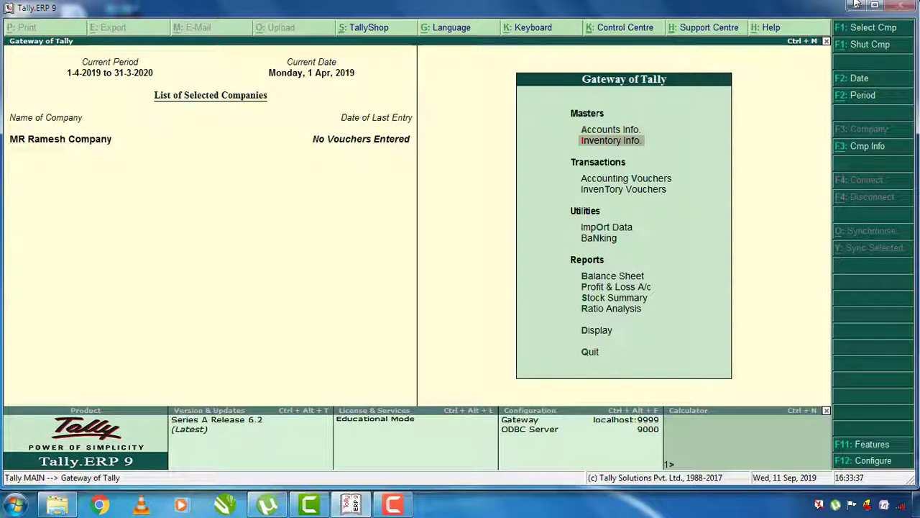
key(Return)
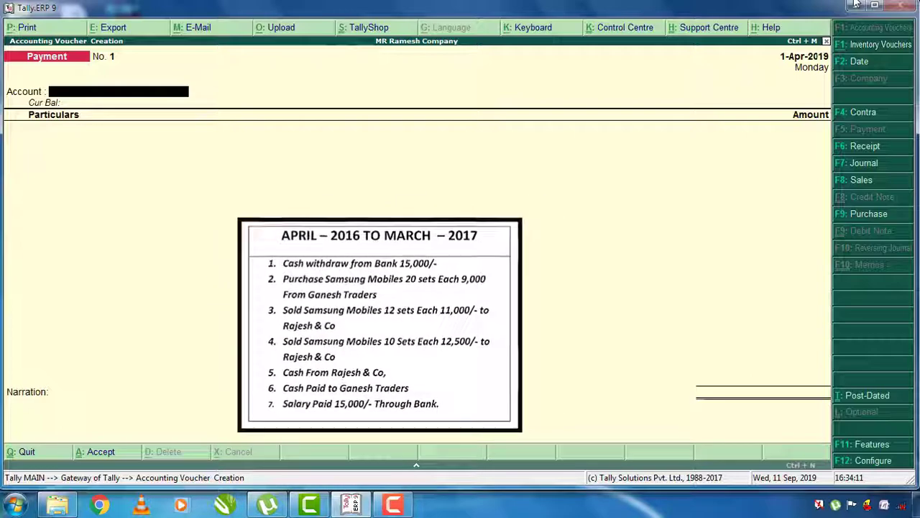
key(F4)
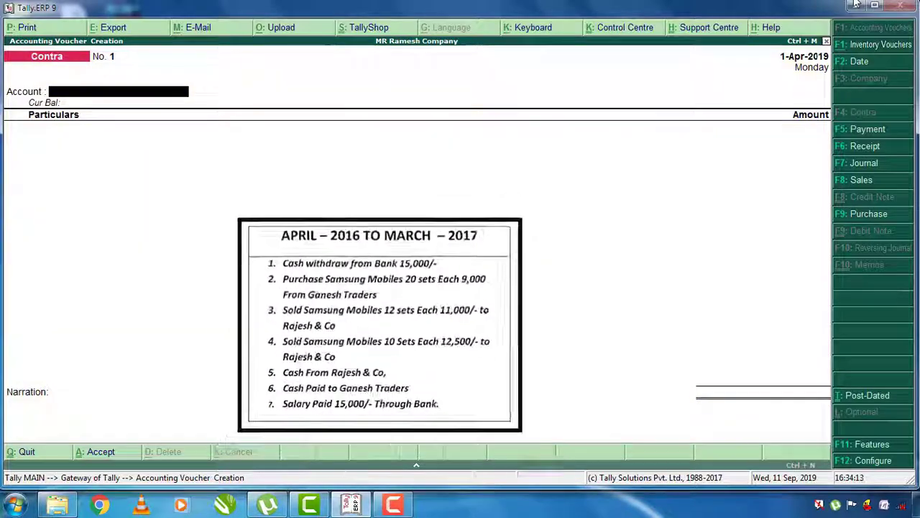
key(Down)
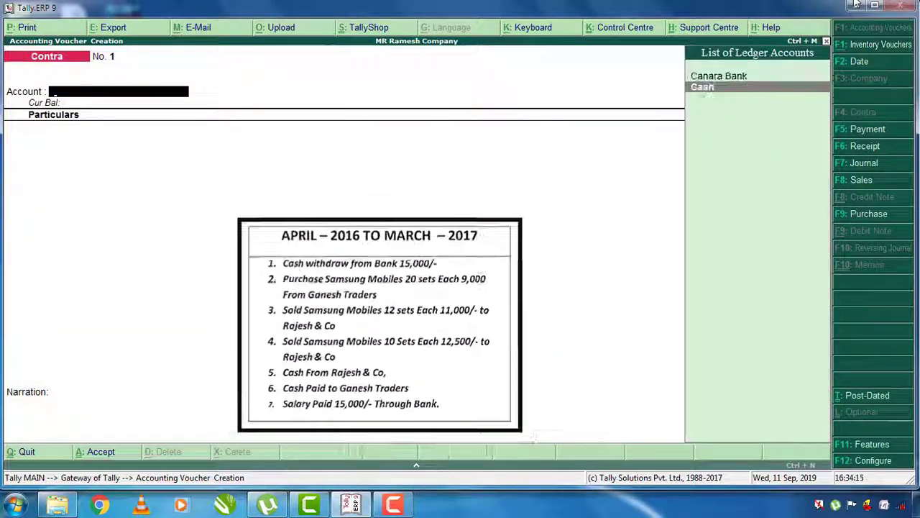
key(Return)
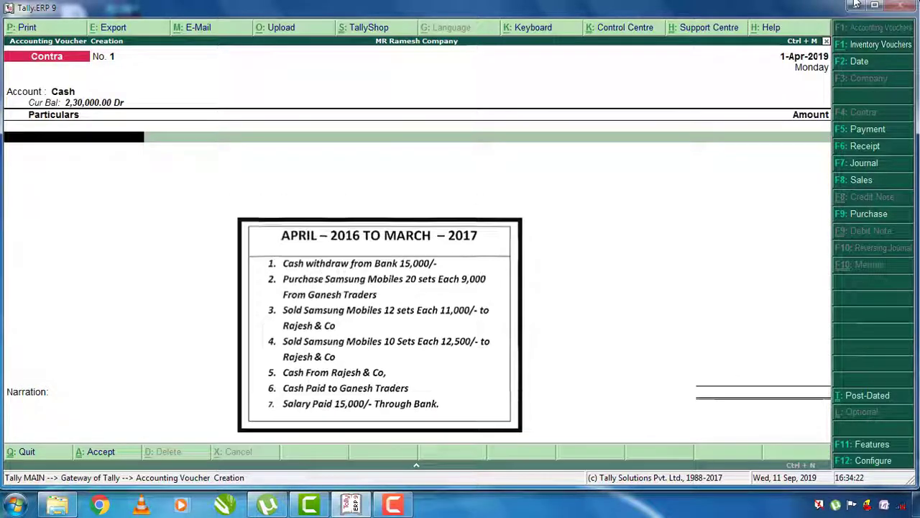
- Enter Canara Bank in the contra voucher's particulars with an amount of 15000 and save the voucher without a narration
key(Down)
key(Return)
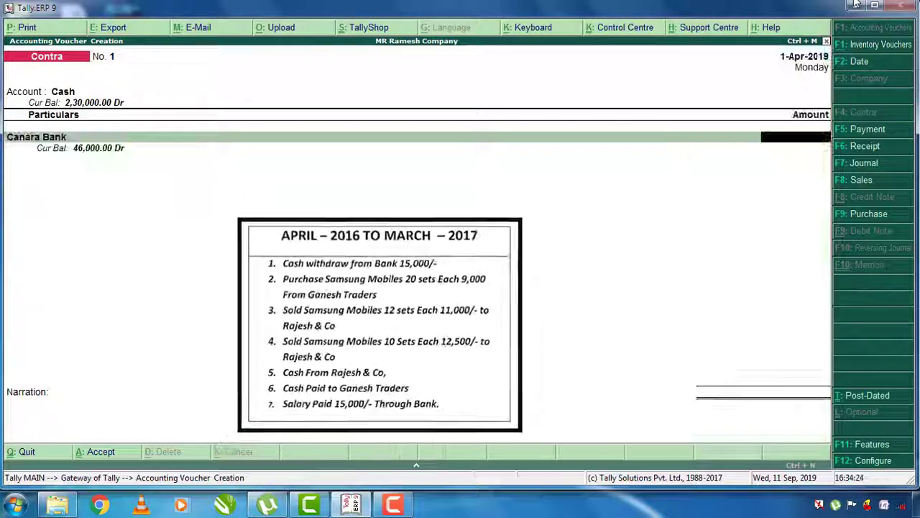
text(15000)
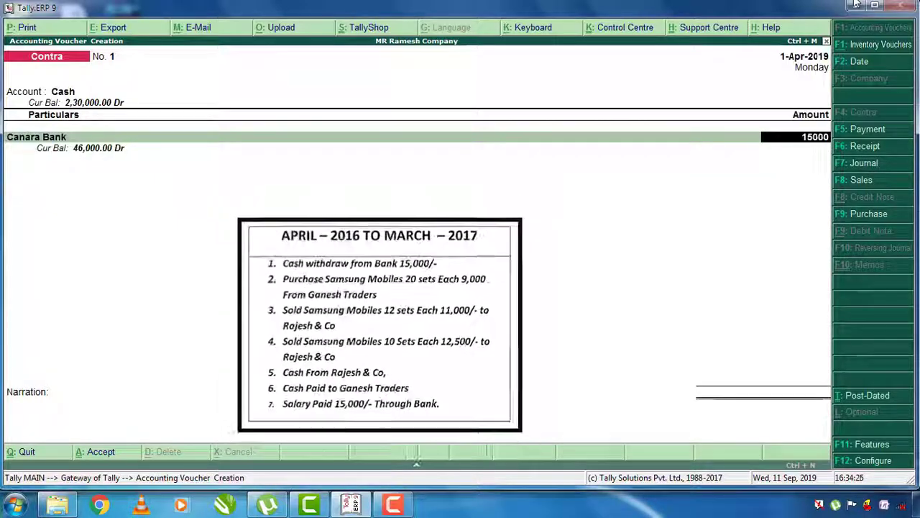
key(Return)
key(Return)
key(Return)
key(Return)
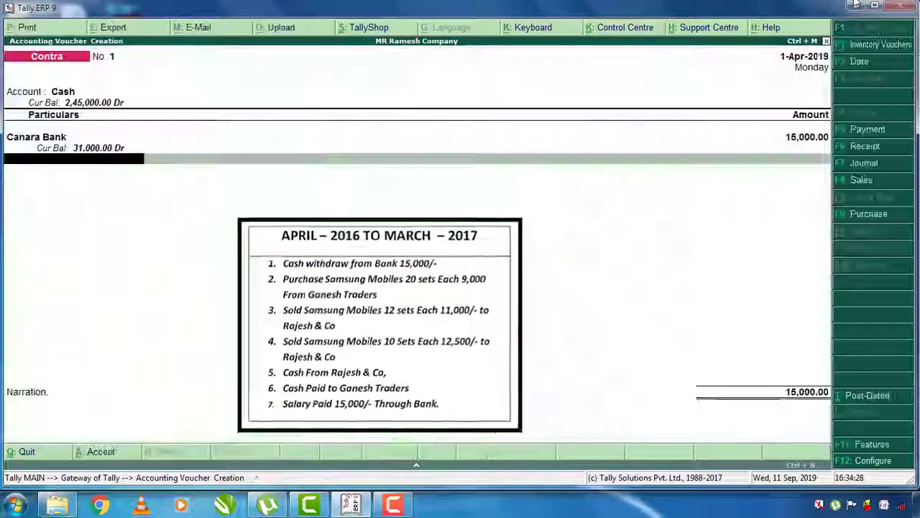
key(Return)
key(Return)
key(Return)
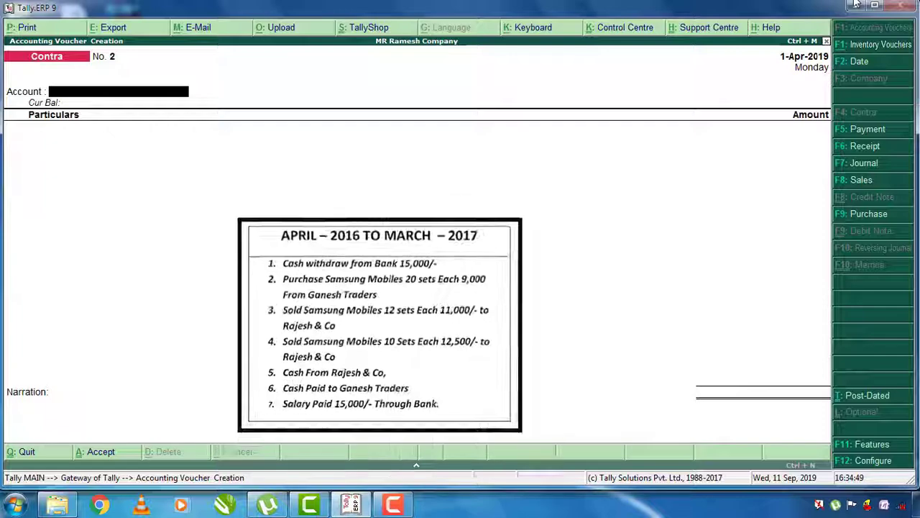
- Start a Purchase voucher for the party Ganesh Traders with the Purchase ledger, leaving the supplier invoice number and party details unfilled
click(872, 214)
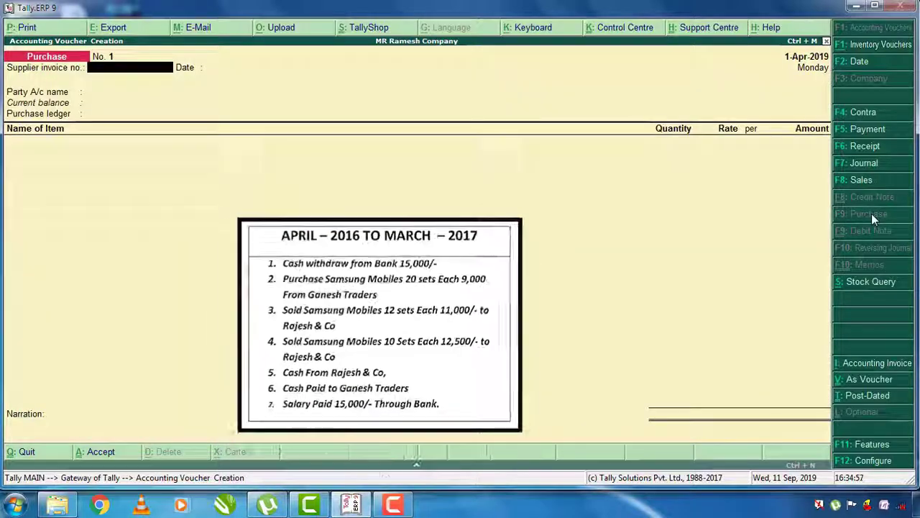
key(Return)
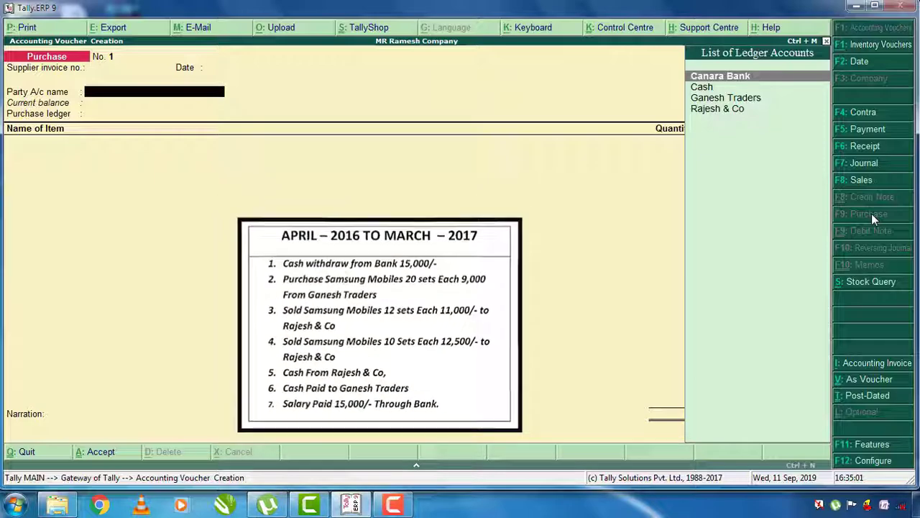
key(Down)
key(Down)
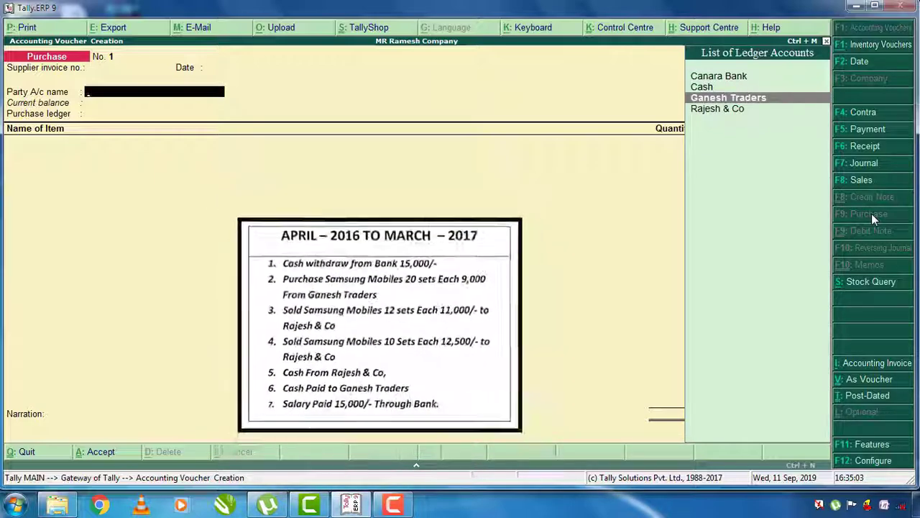
key(Return)
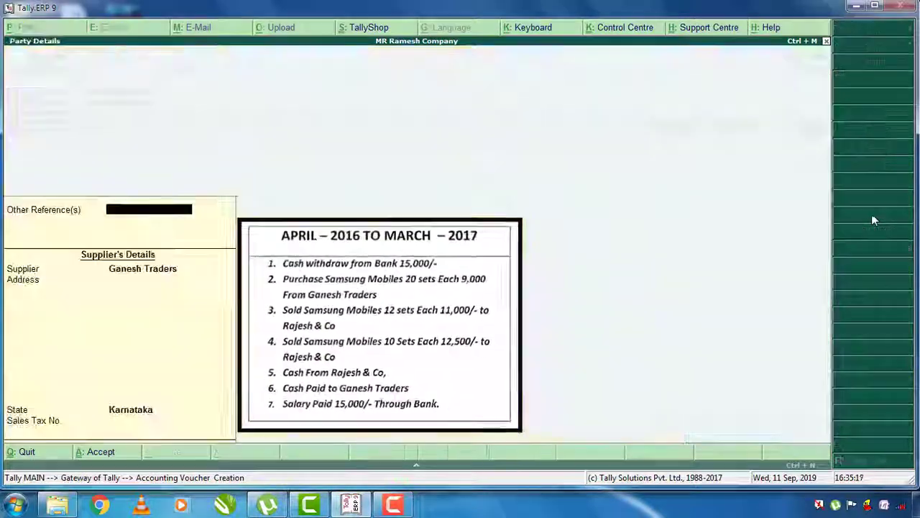
key(Return)
key(Return)
key(Return)
key(Return)
key(Return)
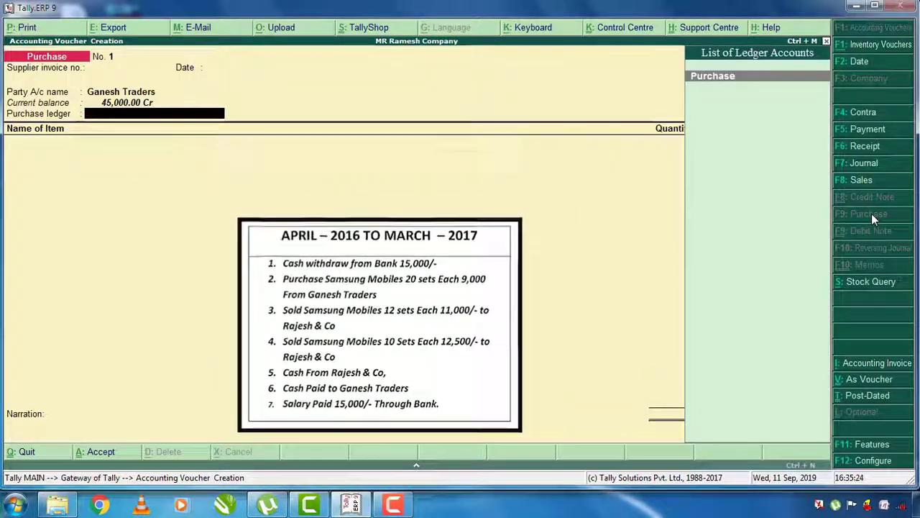
key(Return)
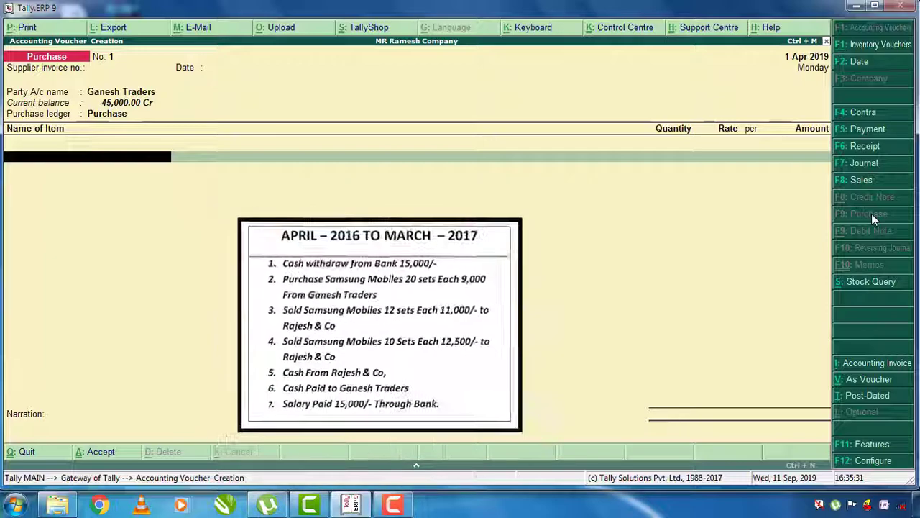
- Add the item Samsung Mobile to the purchase voucher with a quantity of 20 sets at a rate of 9000, and end the item list
text(Sa)
key(Return)
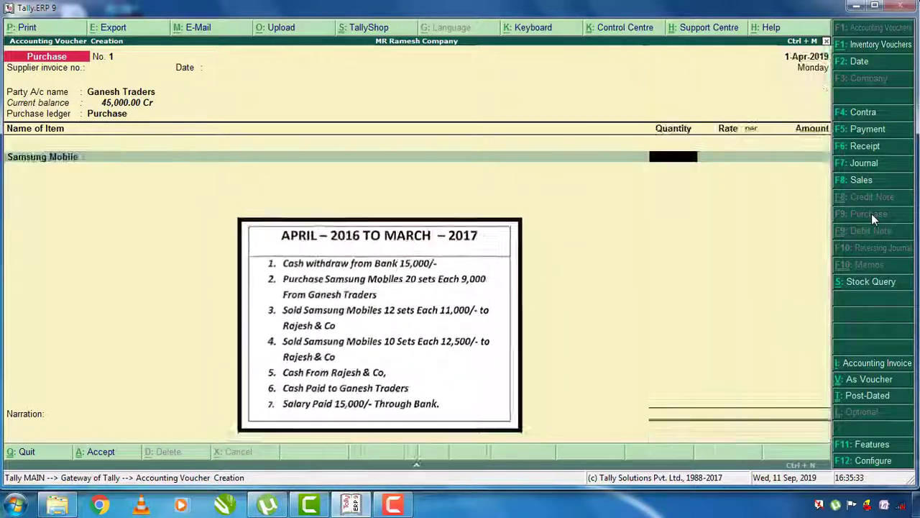
text(20)
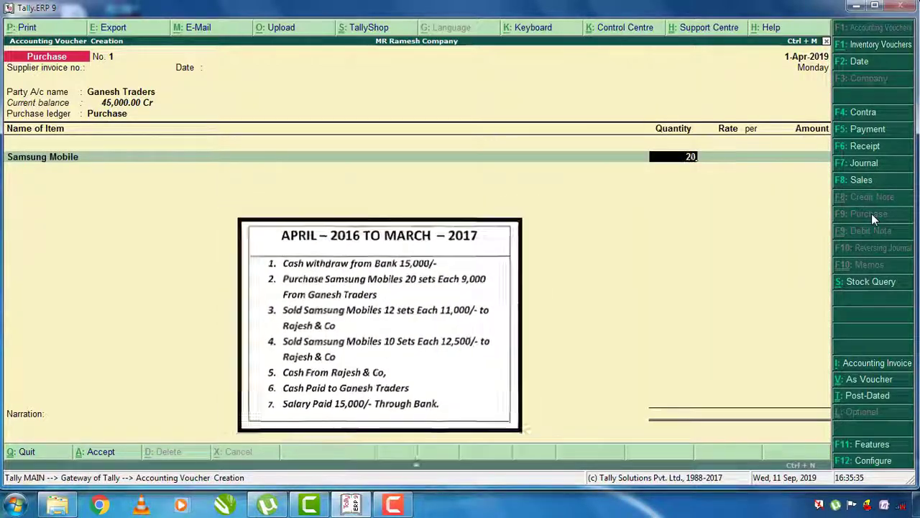
key(Return)
text(9,000)
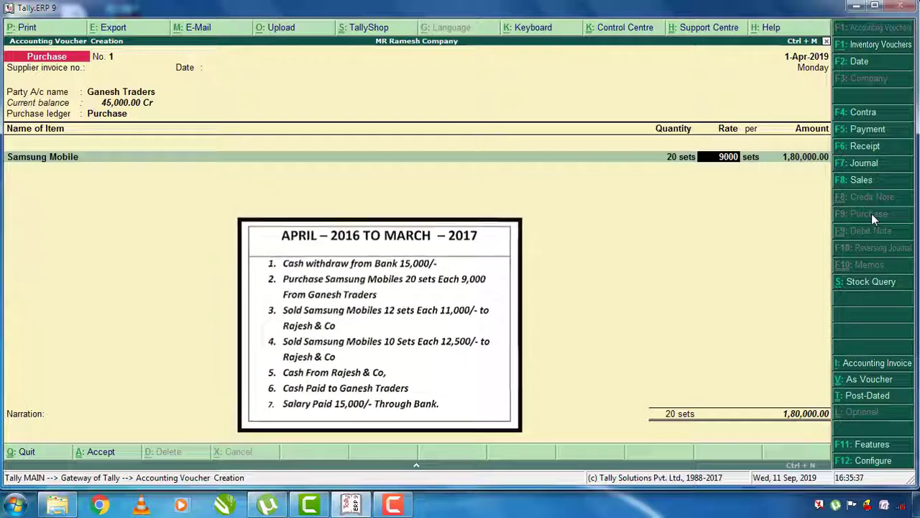
key(Return)
key(Return)
key(Return)
key(Return)
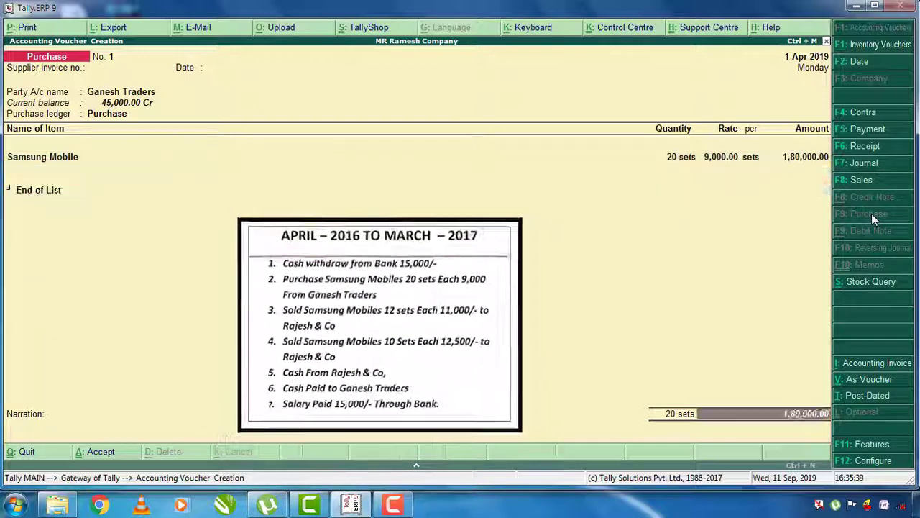
- Save the Ganesh Traders purchase voucher without a narration
key(Return)
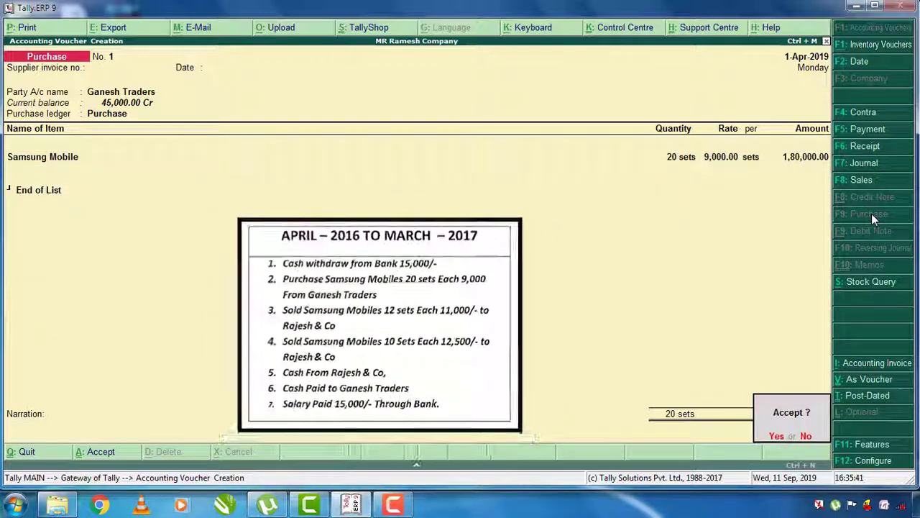
key(Return)
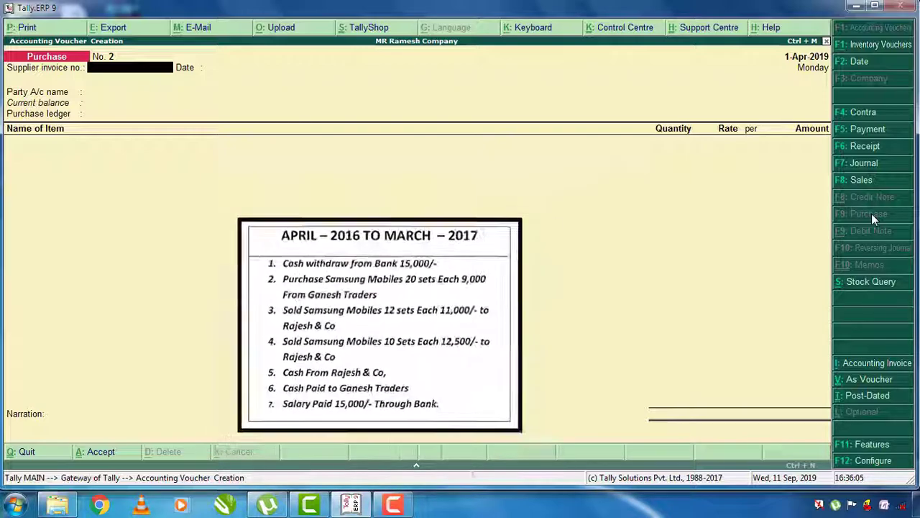
- Start a Sales voucher for the party Rajesh & Co, leaving the reference number blank
key(F8)
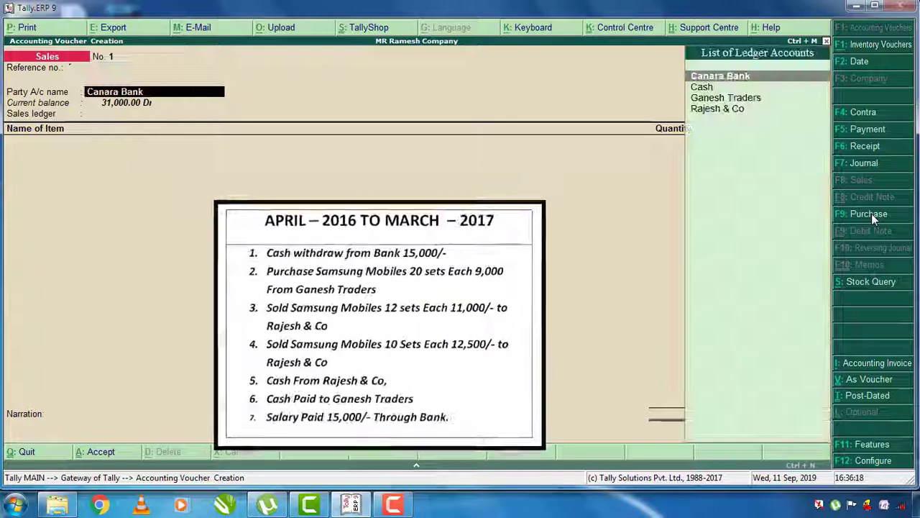
key(Down)
key(Down)
key(Down)
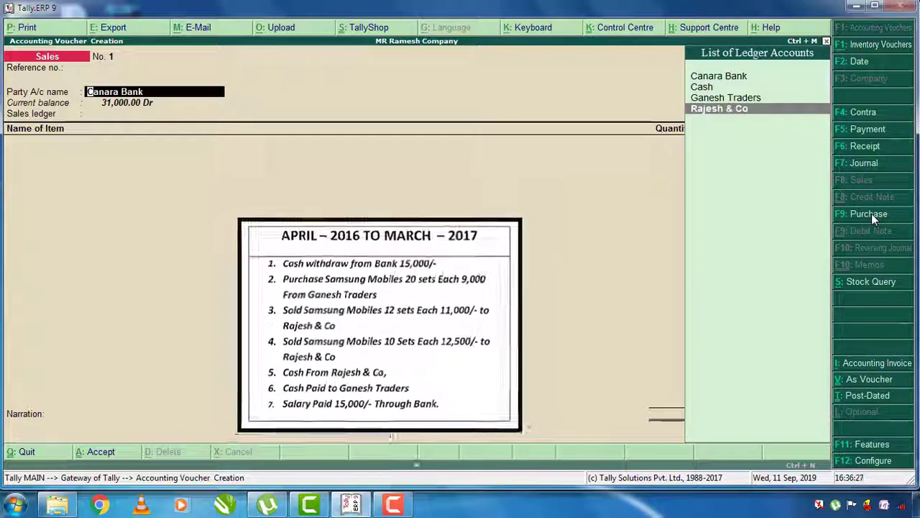
key(Return)
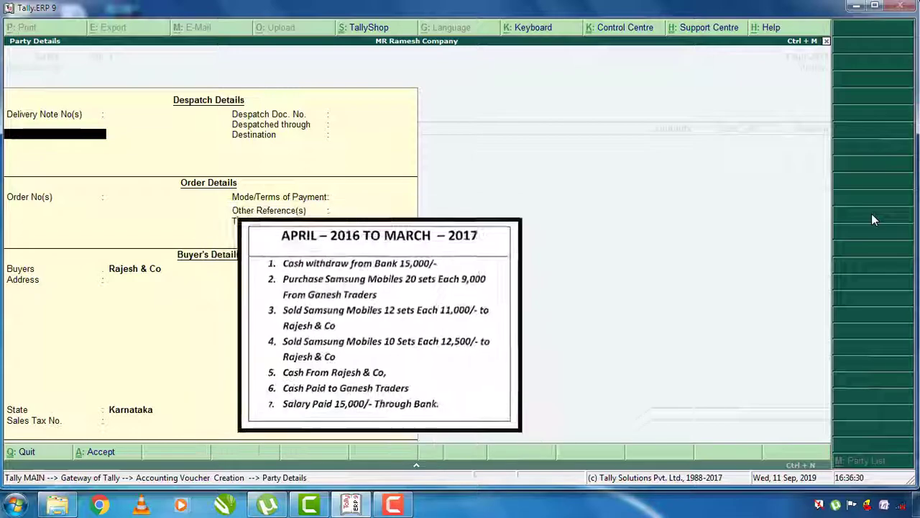
- Leave the despatch, order and buyer details as they are and choose Sales as the voucher's sales ledger
key(Return)
key(Return)
key(Return)
key(Return)
key(Return)
key(Return)
key(Return)
key(Return)
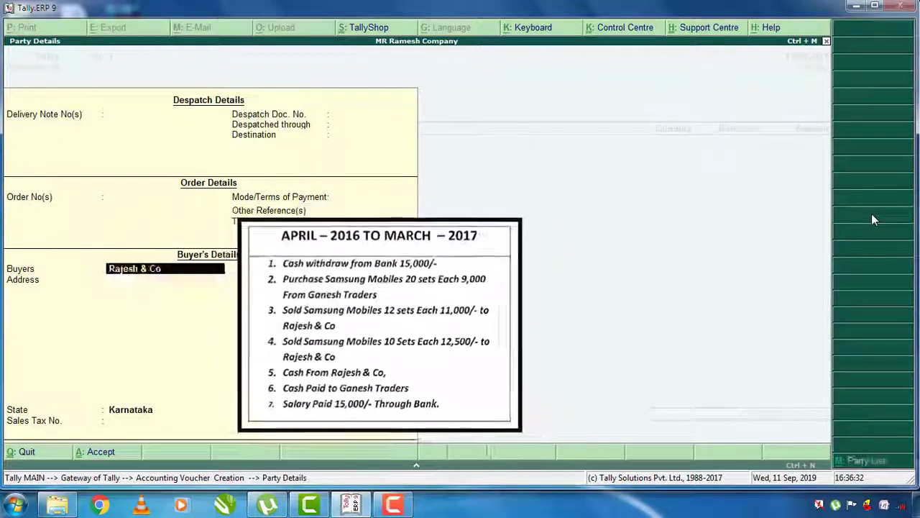
key(Return)
key(Return)
key(Return)
key(Return)
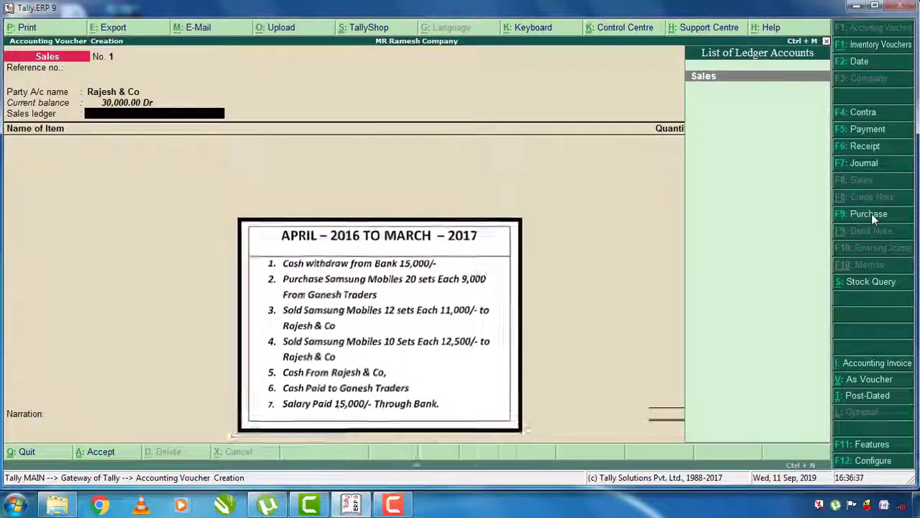
key(Return)
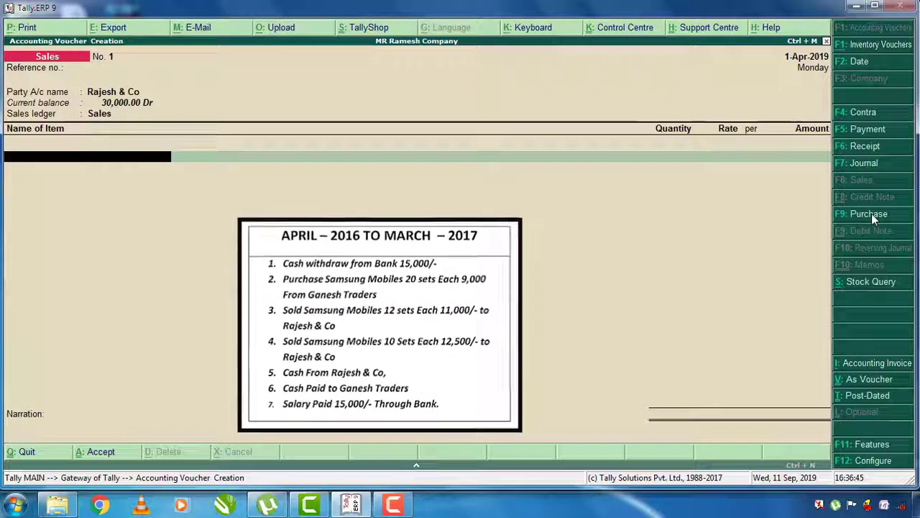
- Add the item Samsung Mobile to the sales voucher with a quantity of 12 sets at a rate of 11000
text(Sa)
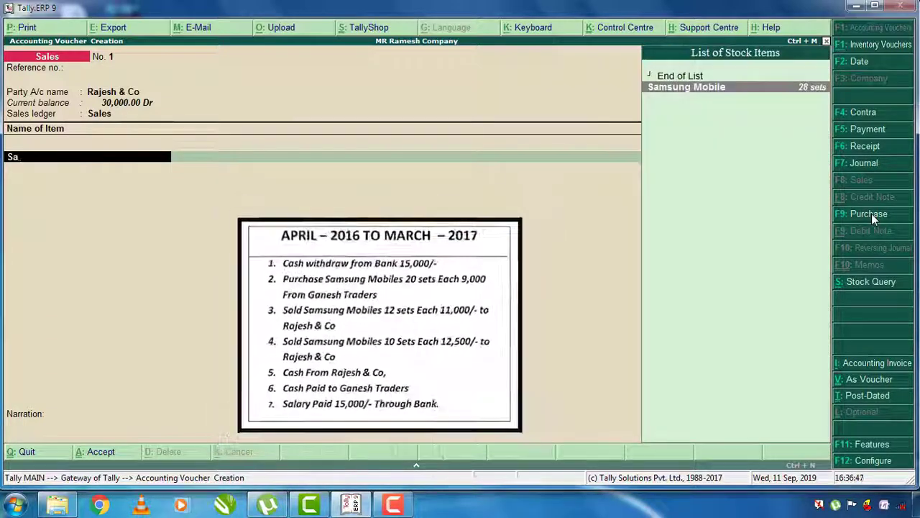
key(Return)
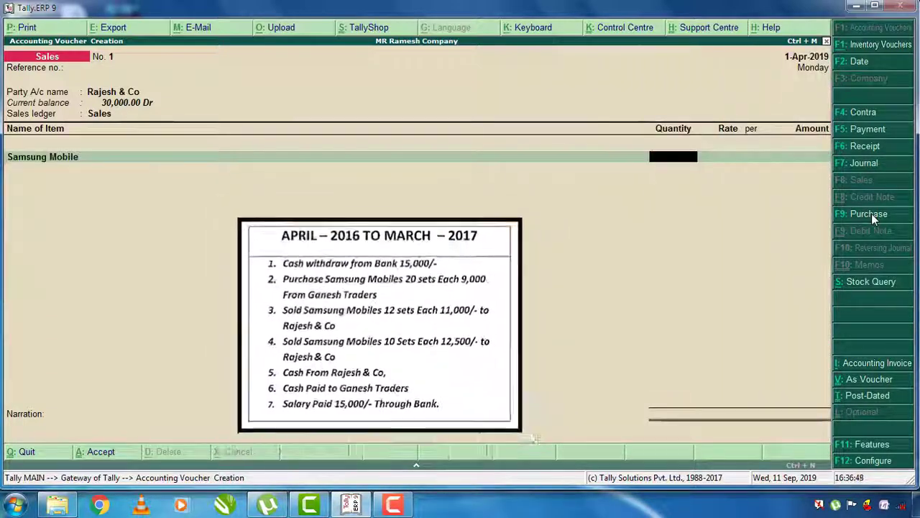
text(12)
key(Return)
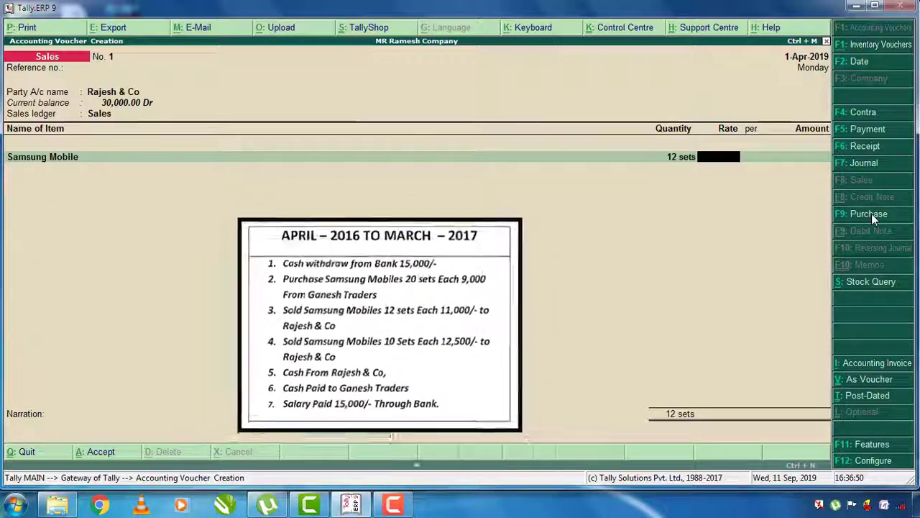
text(11000)
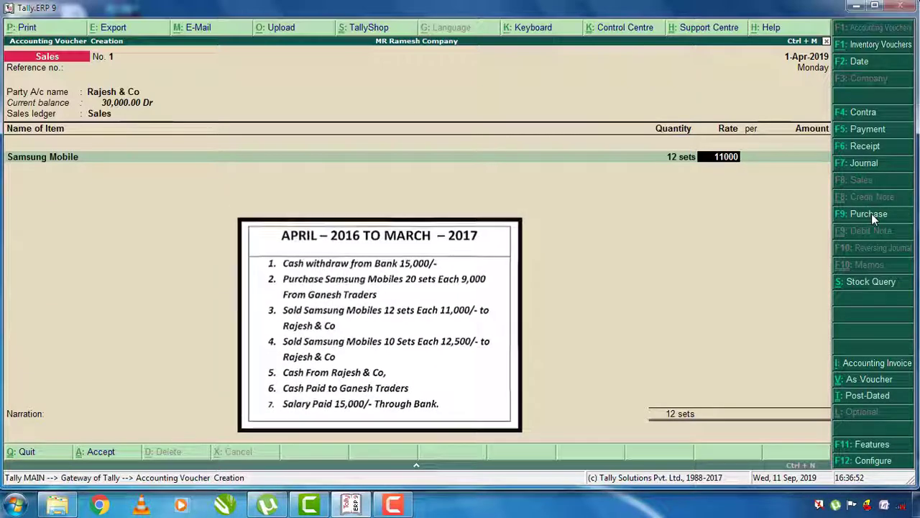
key(Return)
key(Return)
key(Return)
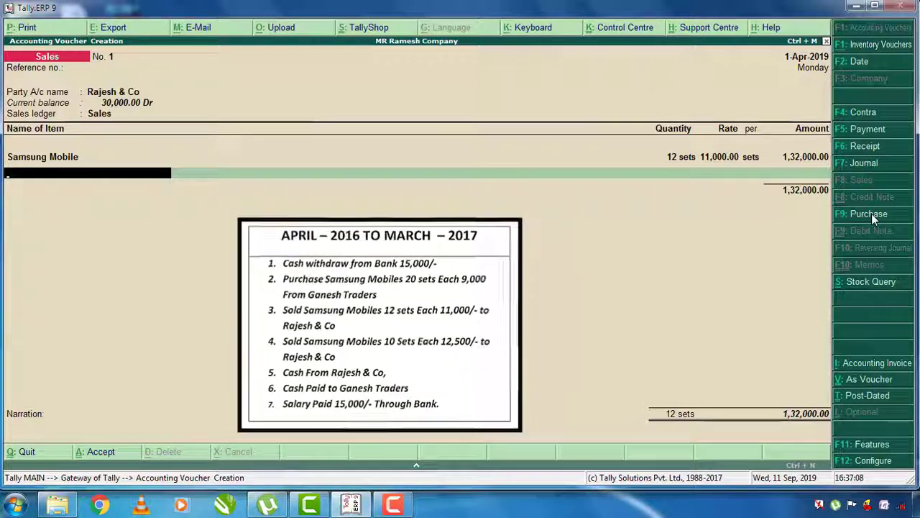
- Add a second Samsung Mobile line to the sales voucher with a quantity of 10 sets at a rate of 12500
text(Sa)
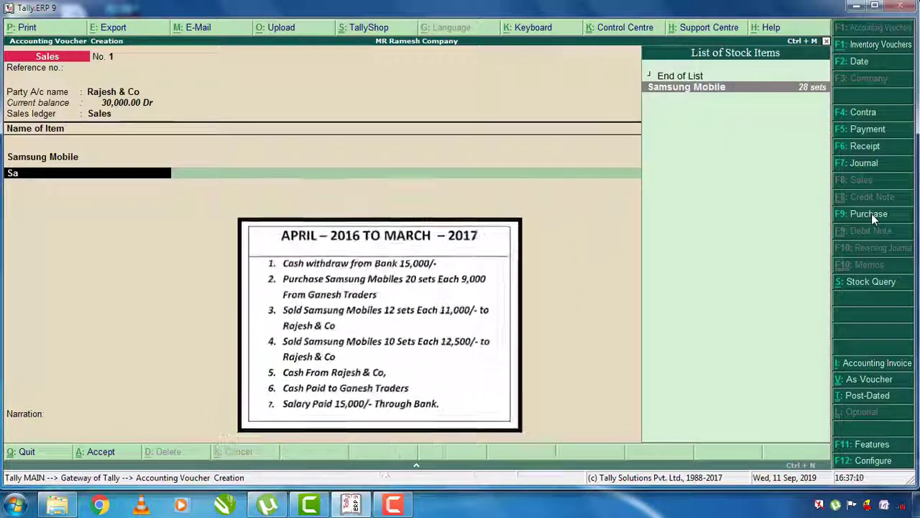
key(Return)
text(10)
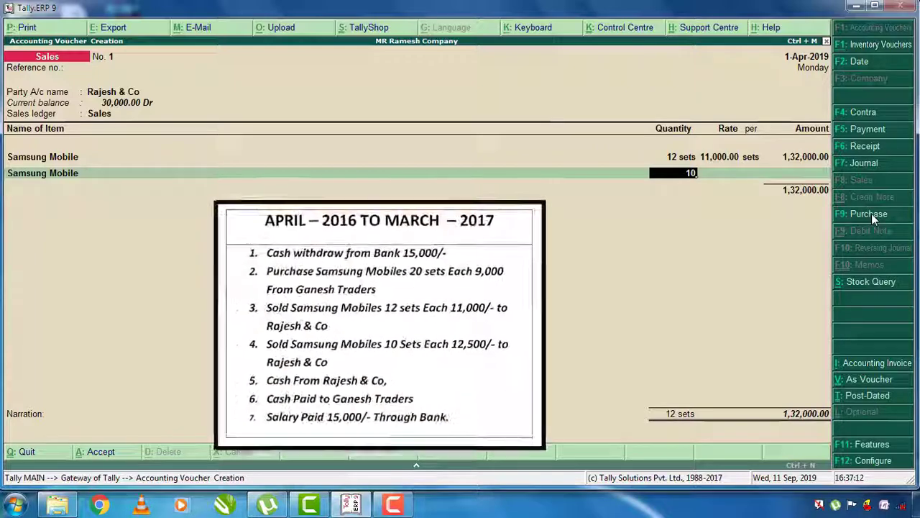
key(Return)
text(1)
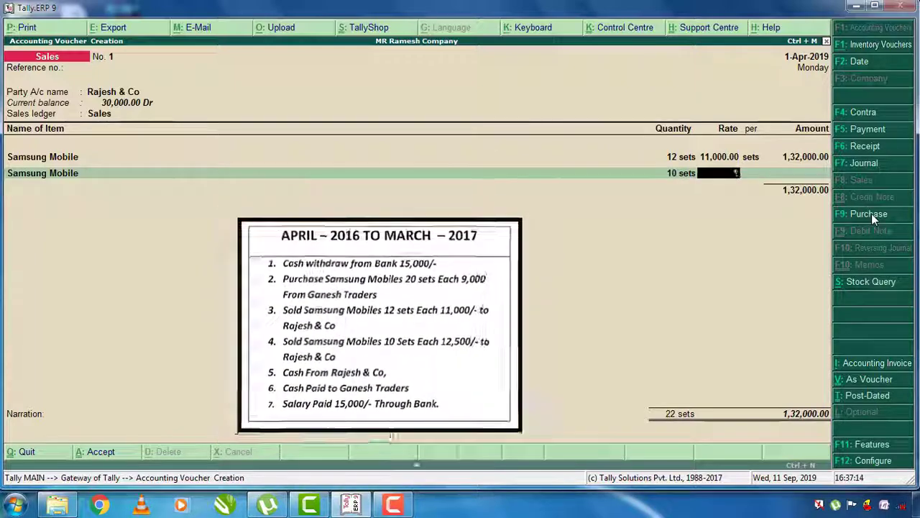
text(2,500)
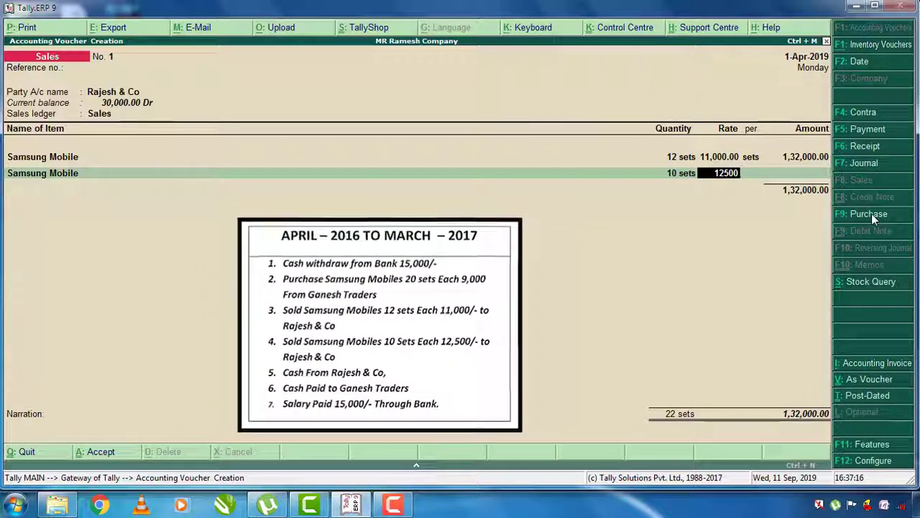
key(Return)
key(Return)
key(Return)
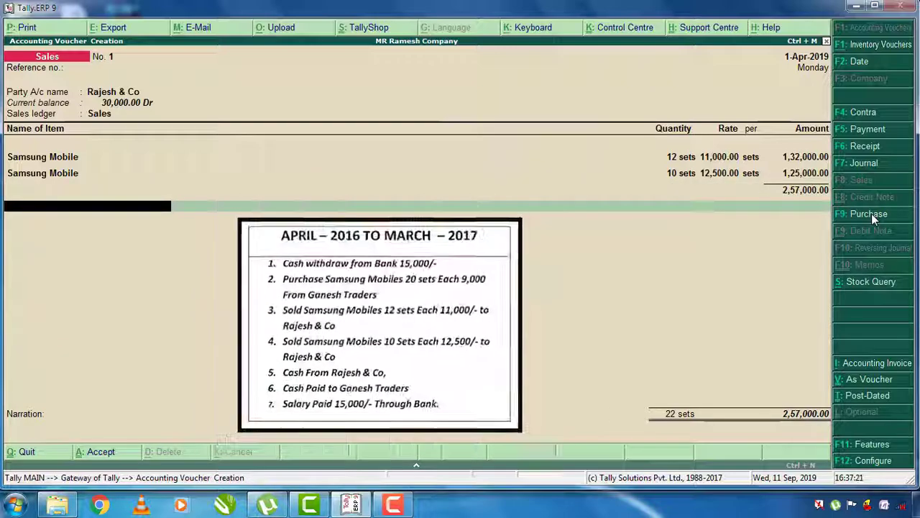
- End the item list and save the Rajesh & Co sales voucher without a narration
key(Return)
key(Return)
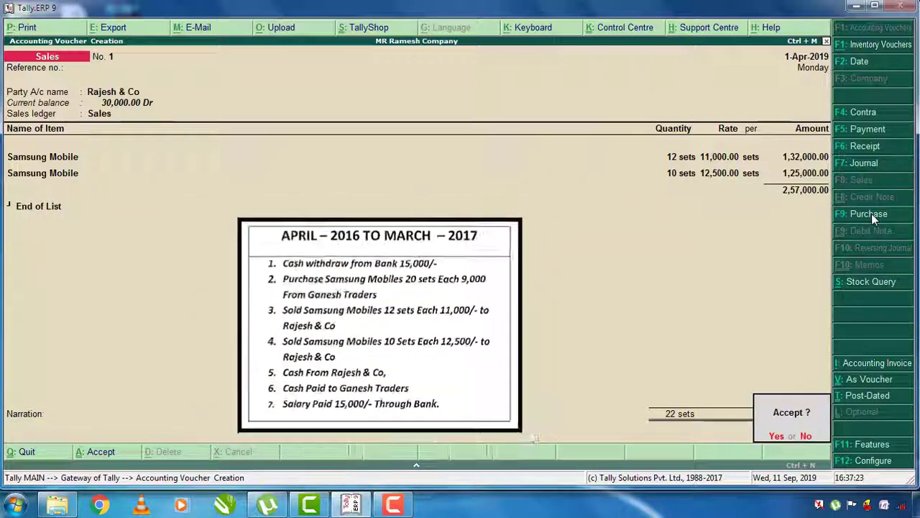
key(y)
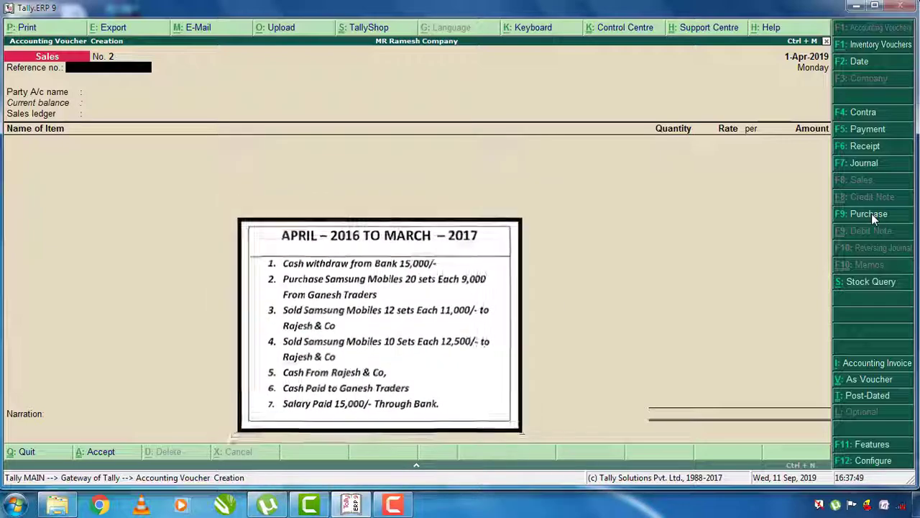
- Start a Receipt voucher with Cash as the account and enter Rajesh & Co in the particulars with an amount of 287000
key(F6)
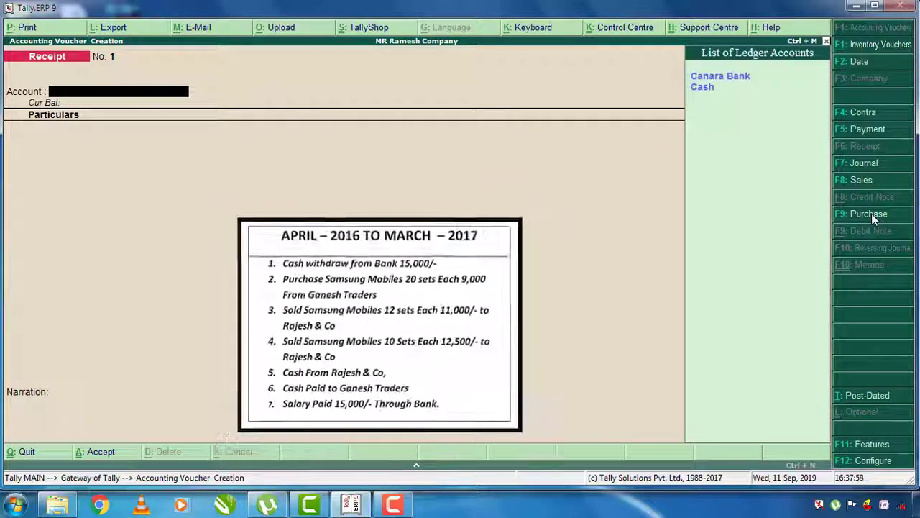
key(Down)
key(Return)
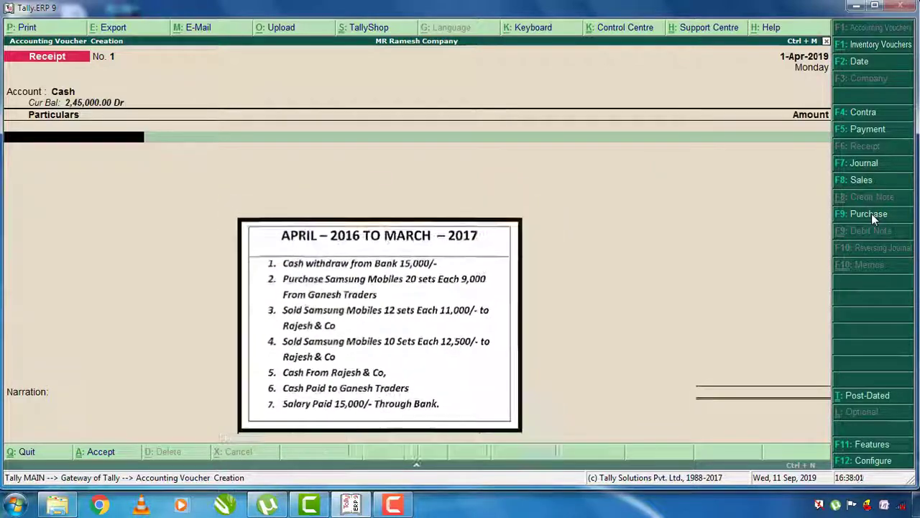
text(Ra)
key(Return)
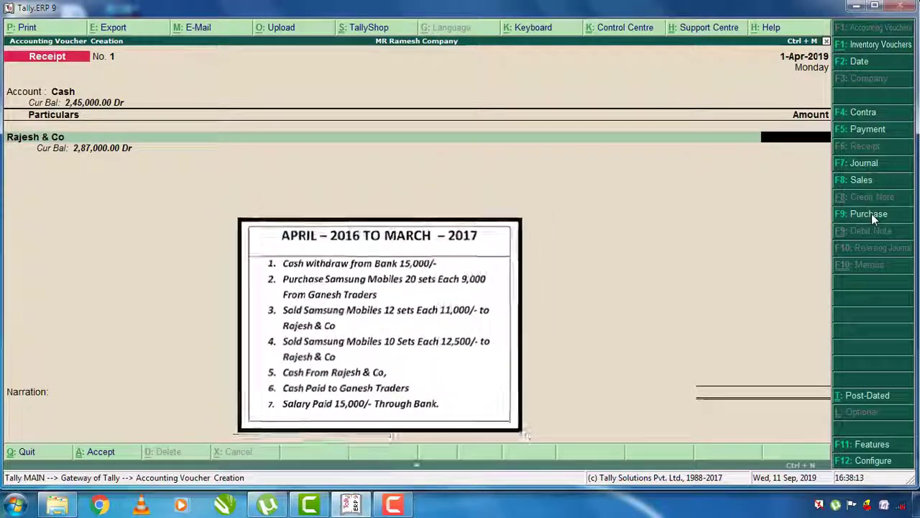
text(2,87,00)
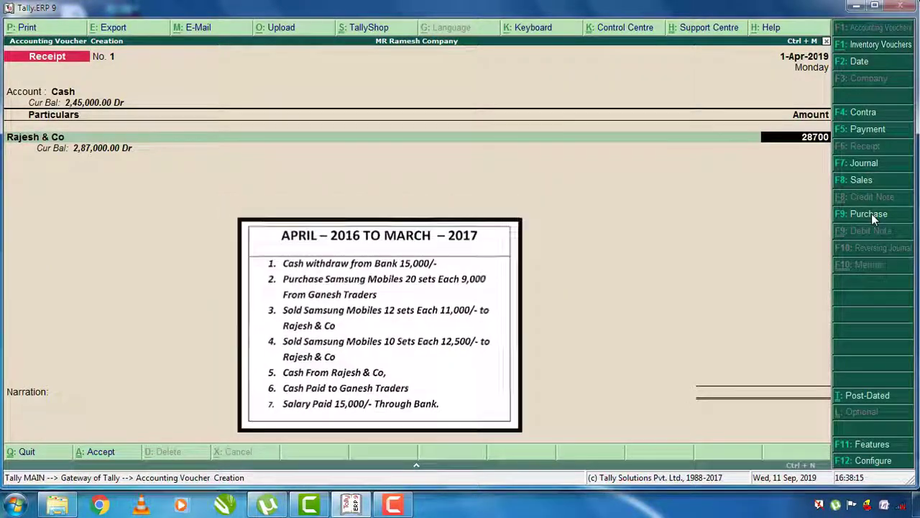
text(0)
key(Return)
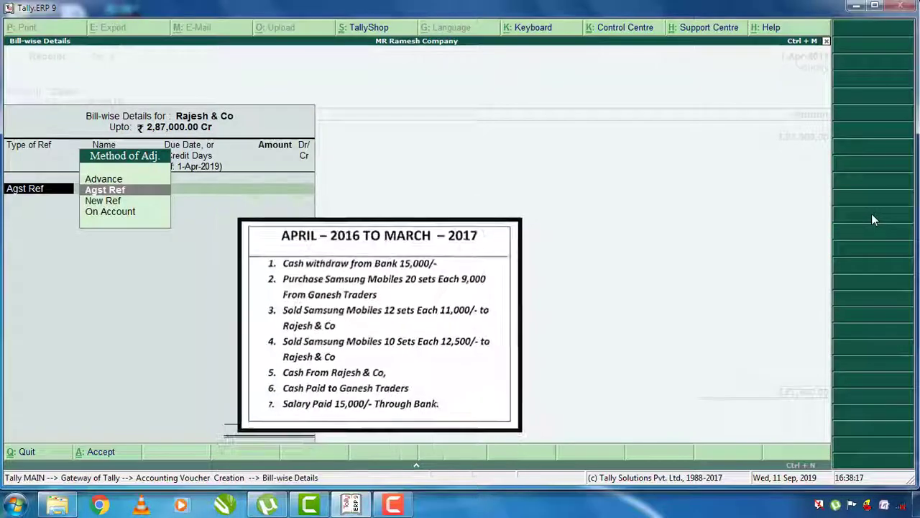
- Allocate the Rajesh & Co receipt as On Account in the bill-wise details and save the voucher without a narration
key(Down)
key(Down)
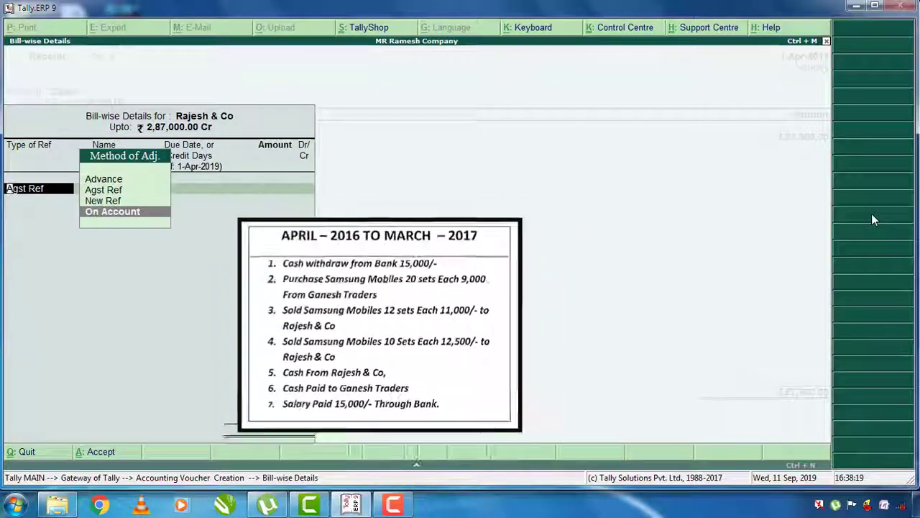
key(Return)
key(Return)
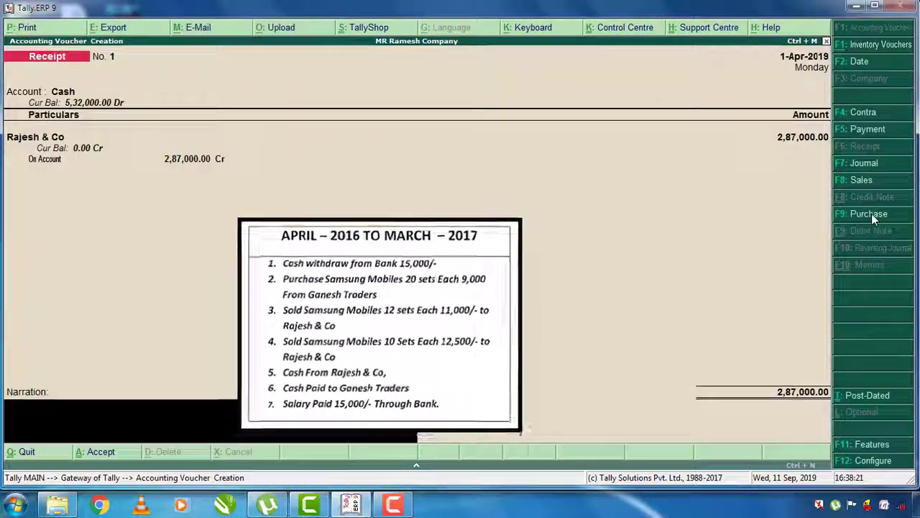
key(Return)
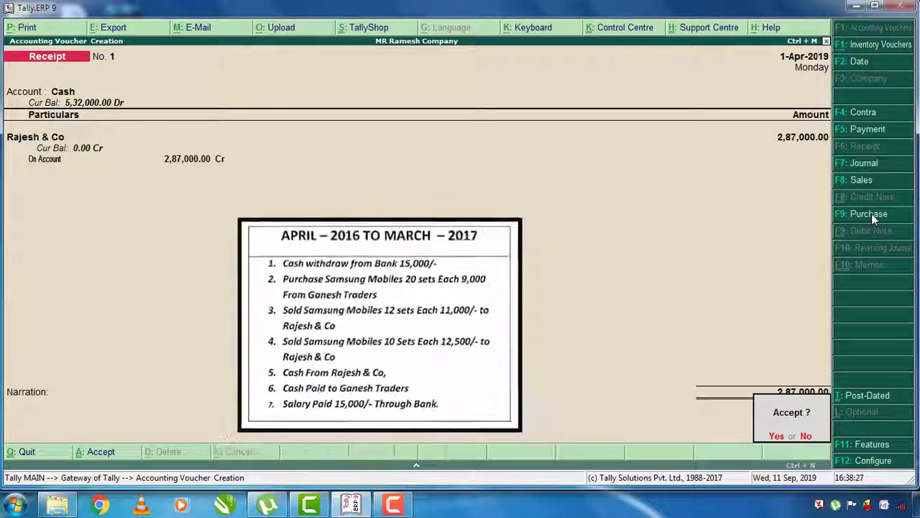
key(Return)
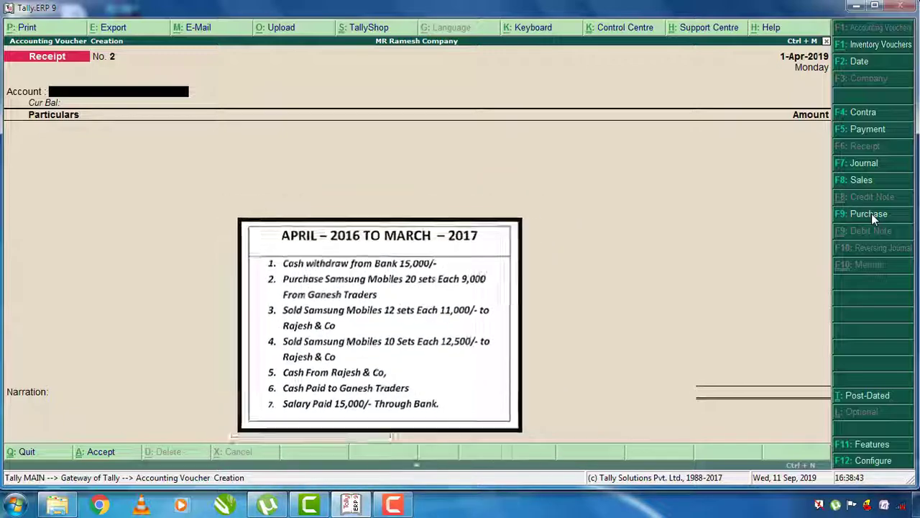
- Start a Payment voucher with Cash as the account and enter Ganesh Traders in the particulars with an amount of 225000
key(F5)
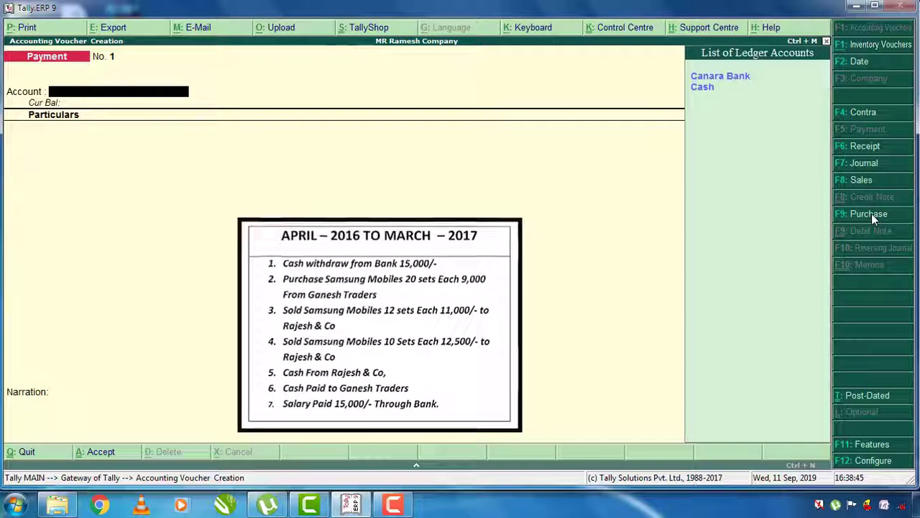
key(Down)
key(Return)
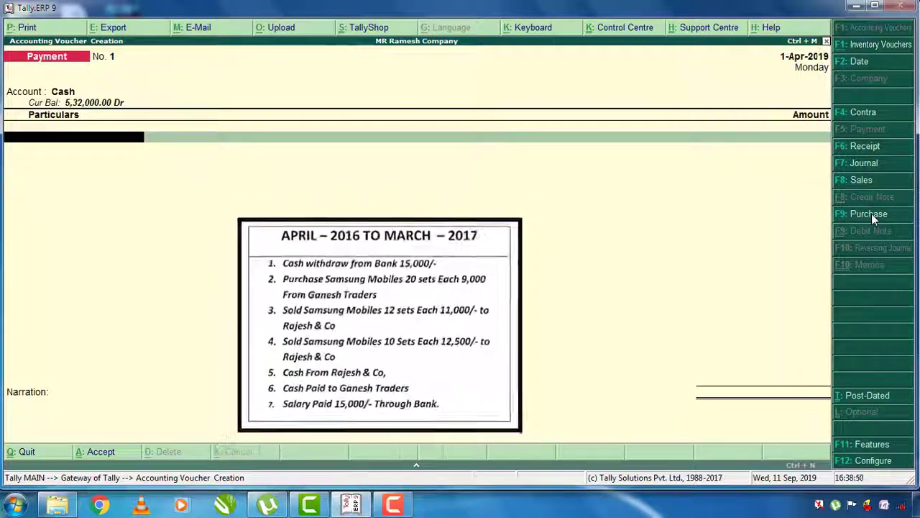
text(G)
key(Return)
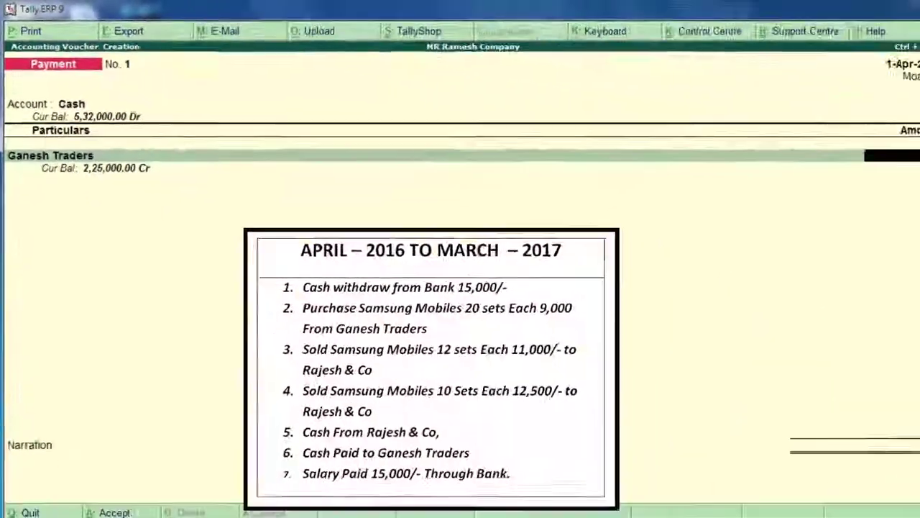
text(2,25,0)
text(000)
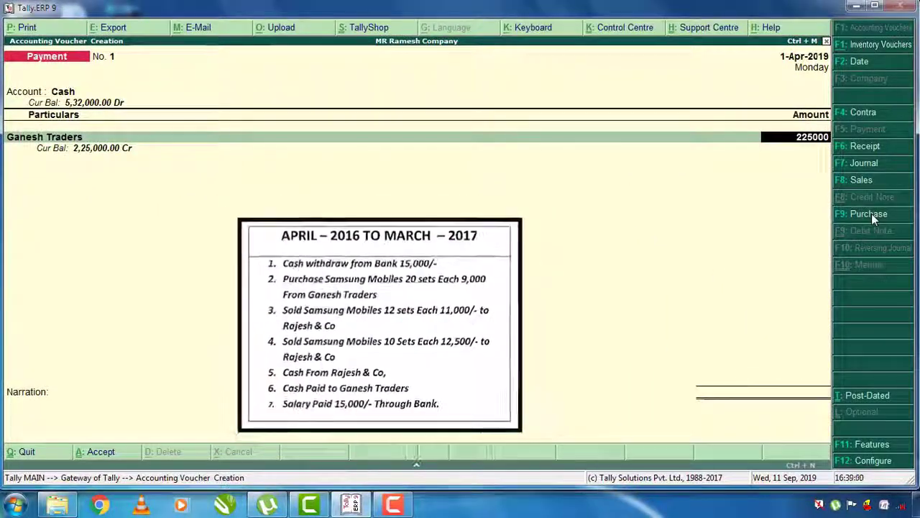
key(Return)
- Allocate the Ganesh Traders payment as On Account in the bill-wise details and finish the particulars
key(Down)
key(Down)
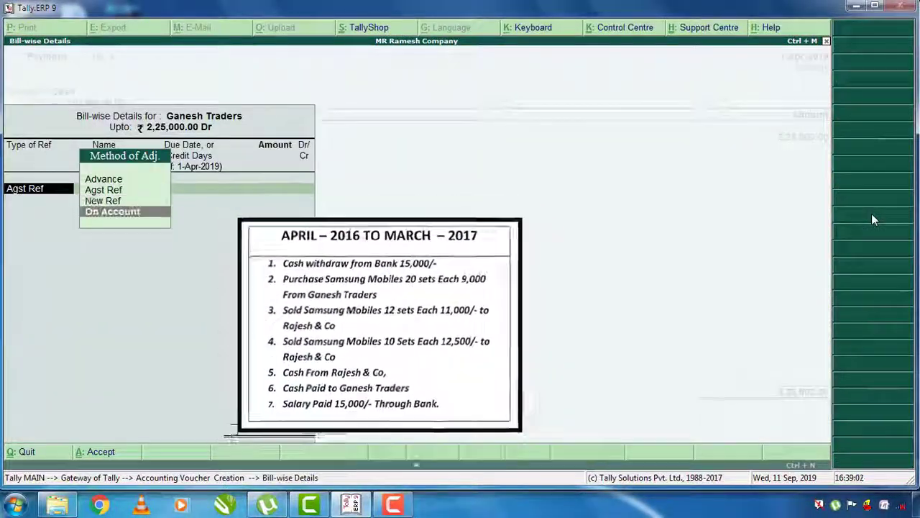
key(Return)
key(Return)
key(Return)
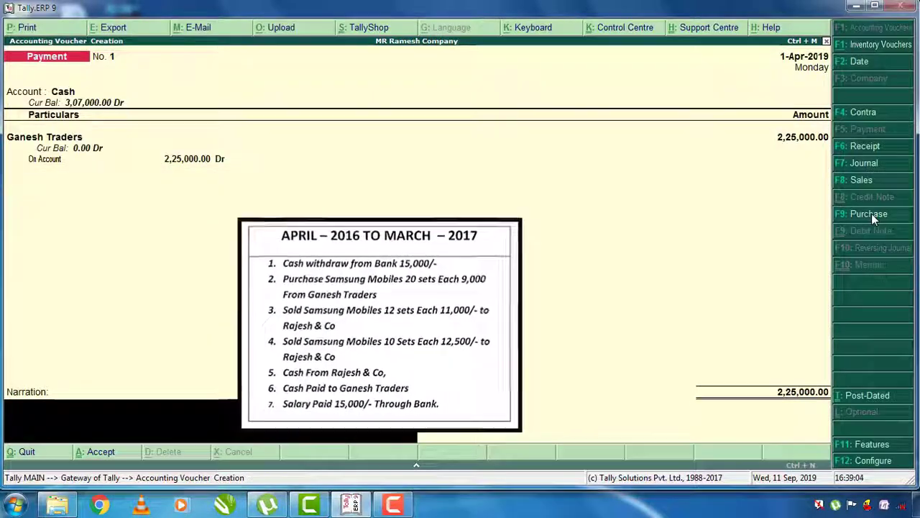
- Save the Ganesh Traders payment voucher without a narration and set Cash as the account of a new Payment voucher
key(Return)
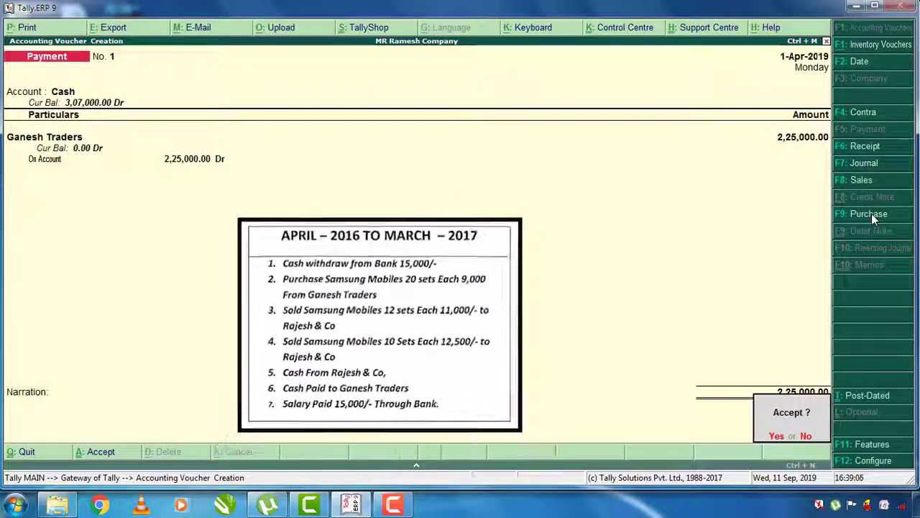
key(y)
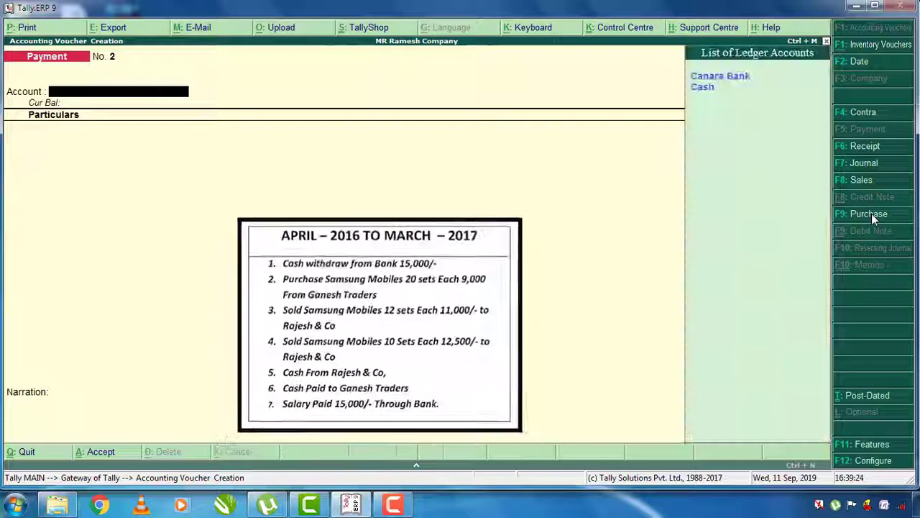
key(Down)
key(Return)
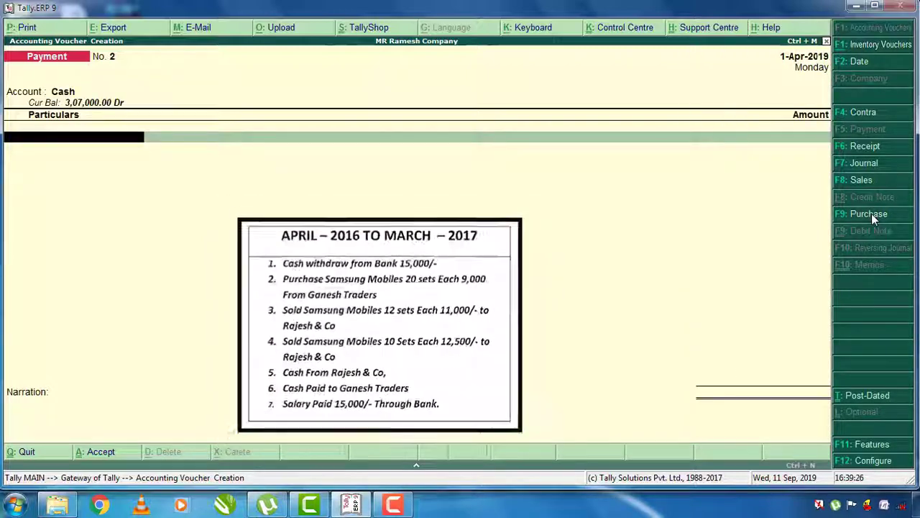
- Enter Sallary Paid in the particulars with an amount of 15000 and save the Payment voucher without a narration
text(Sa)
key(Down)
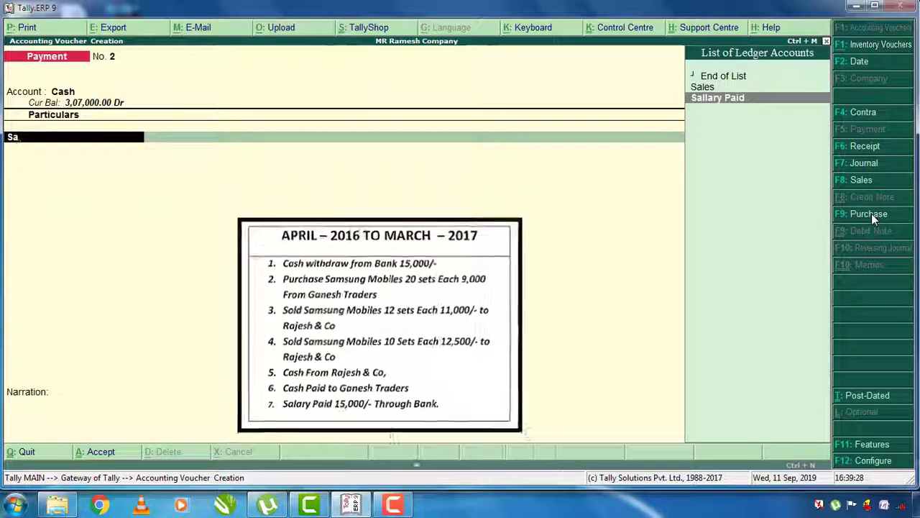
key(Return)
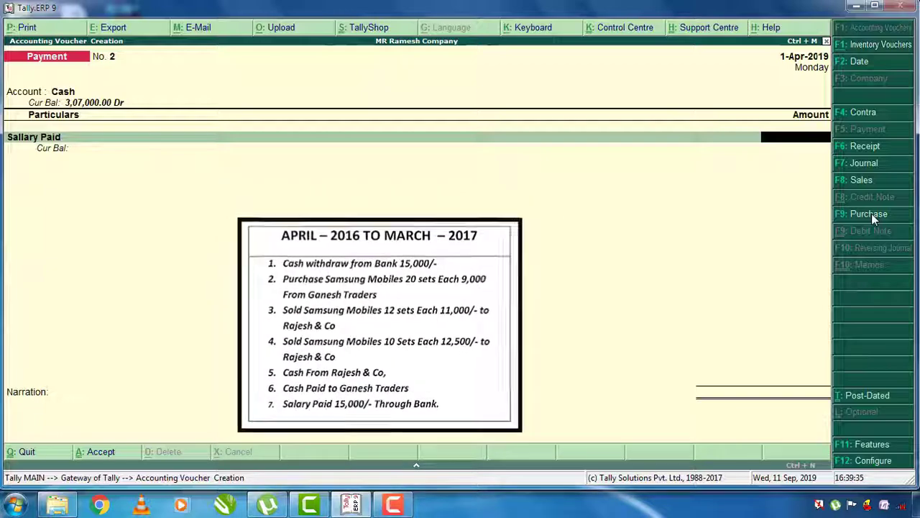
text(15000)
key(Return)
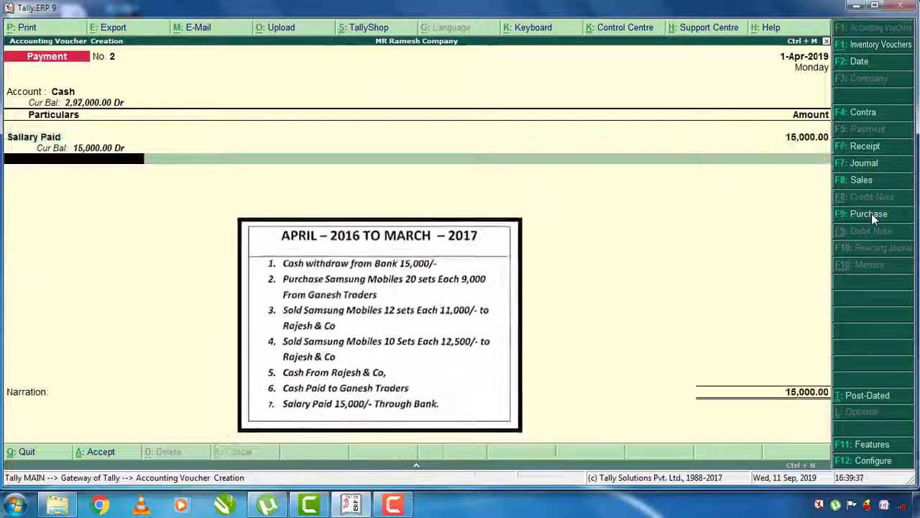
key(Return)
key(Return)
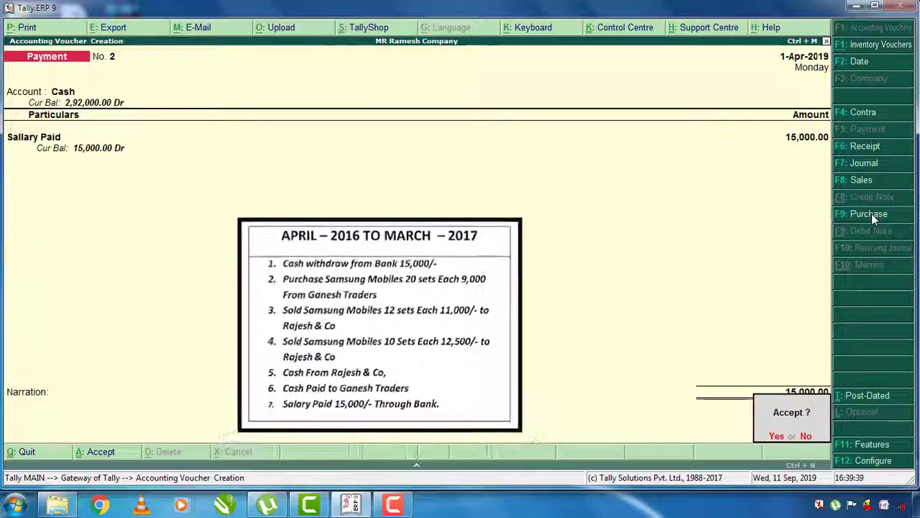
key(Return)
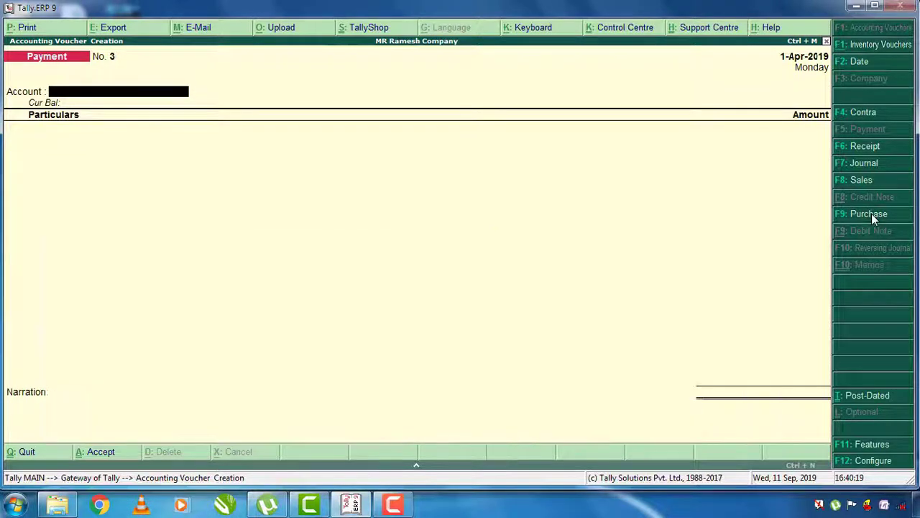
- Quit voucher entry and open the Balance Sheet to review the liabilities down to Profit & Loss A/c
key(Escape)
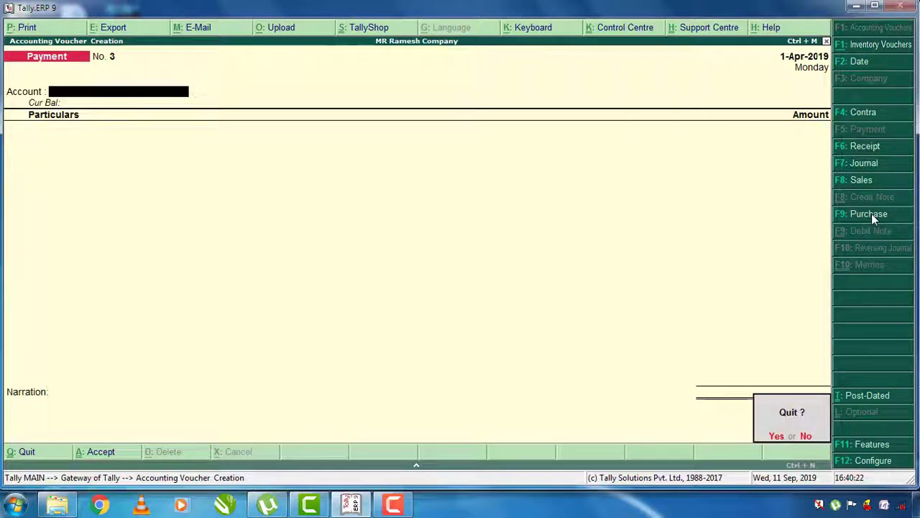
key(y)
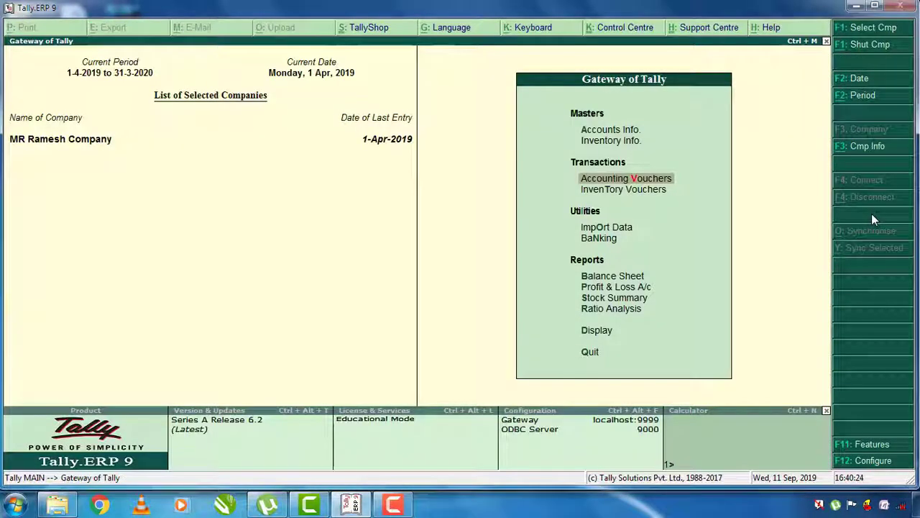
key(Down)
key(Down)
key(Down)
key(Down)
key(Return)
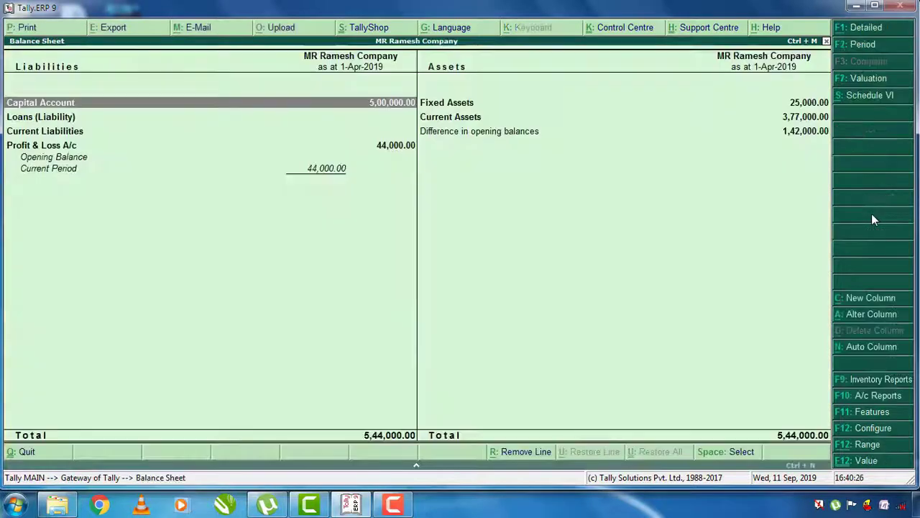
key(Down)
key(Down)
key(Down)
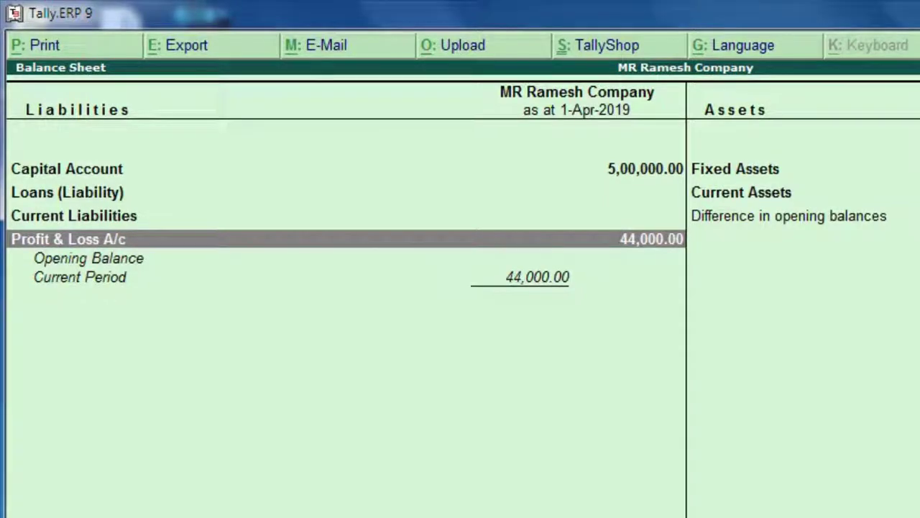
- Open the Current Assets group summary from the Balance Sheet and review its entries down to Bank Accounts
key(Up)
key(Up)
key(Right)
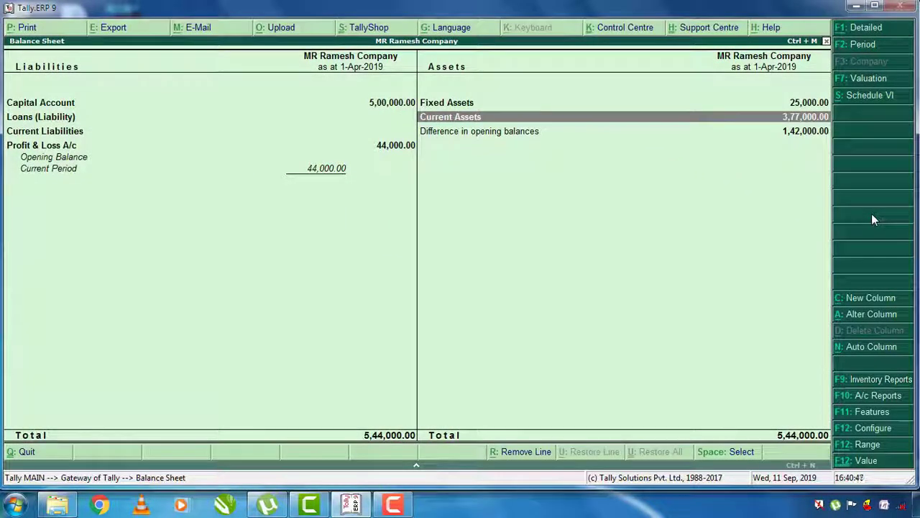
key(Return)
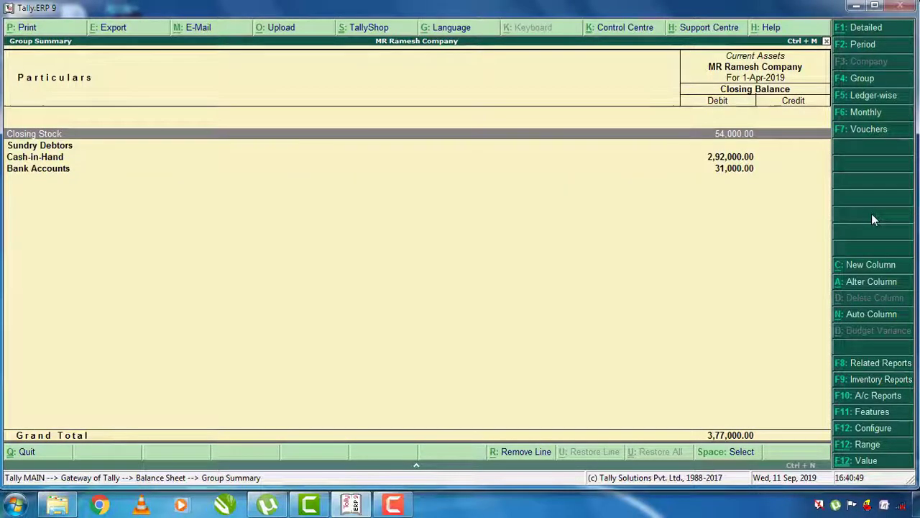
key(Down)
key(Down)
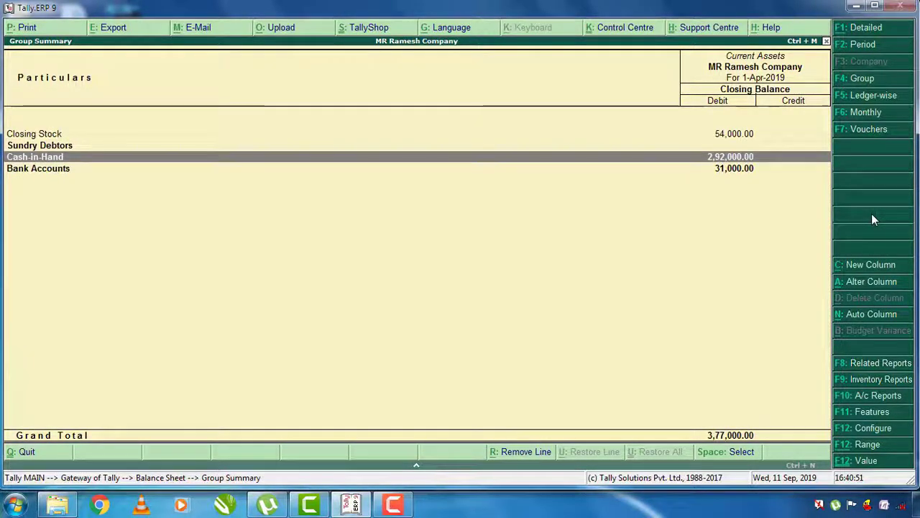
key(Down)
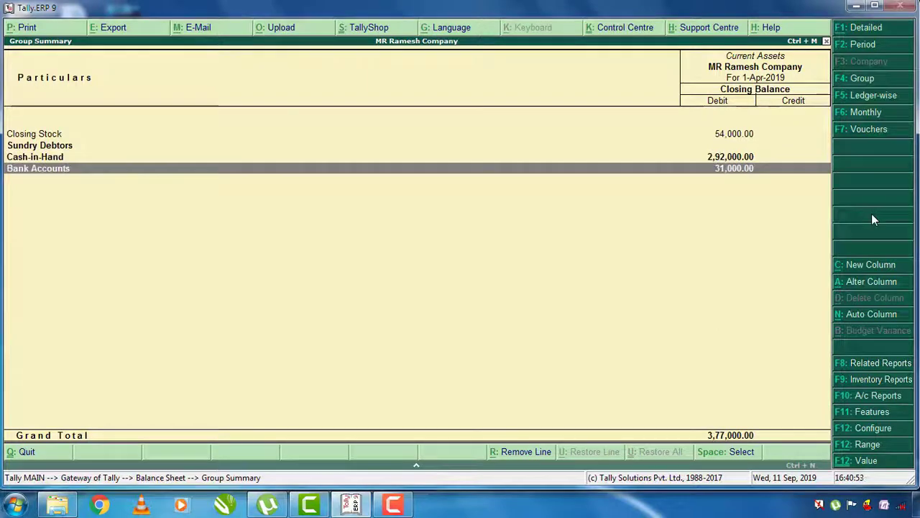